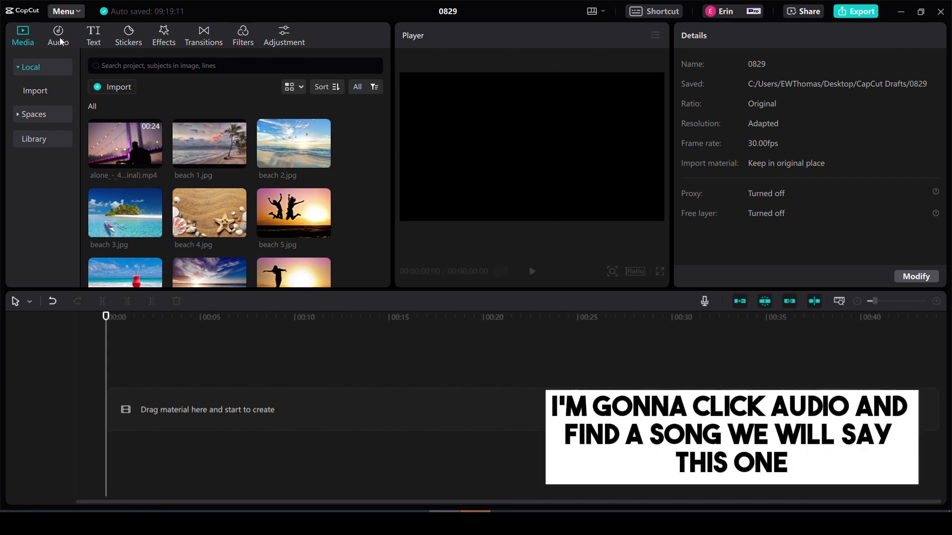
Add Never Go Wrong from the trending music library to the timeline and preview its beat
click(59, 38)
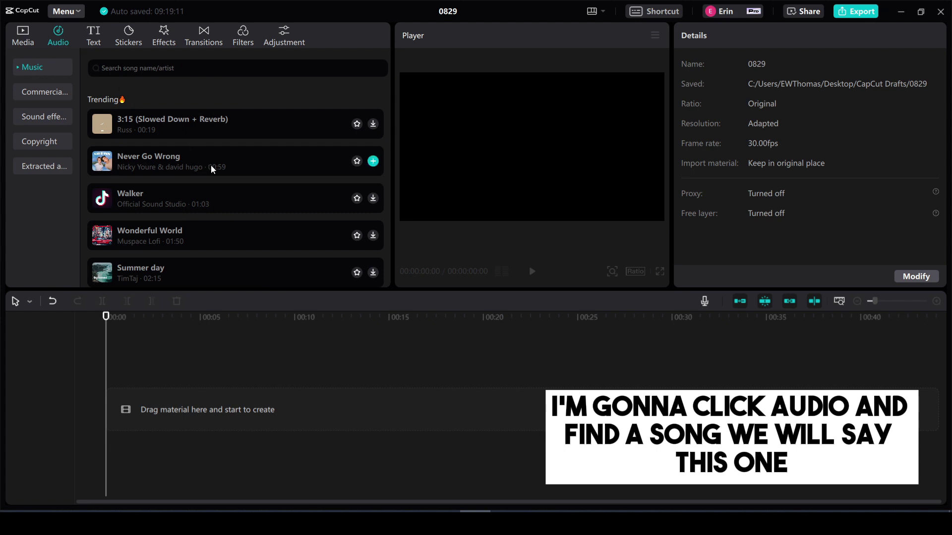
click(373, 163)
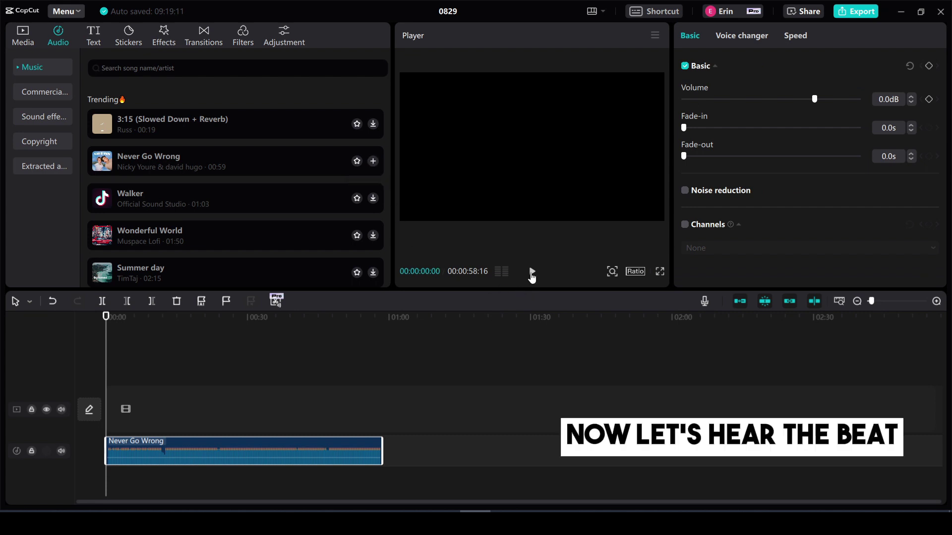
click(532, 278)
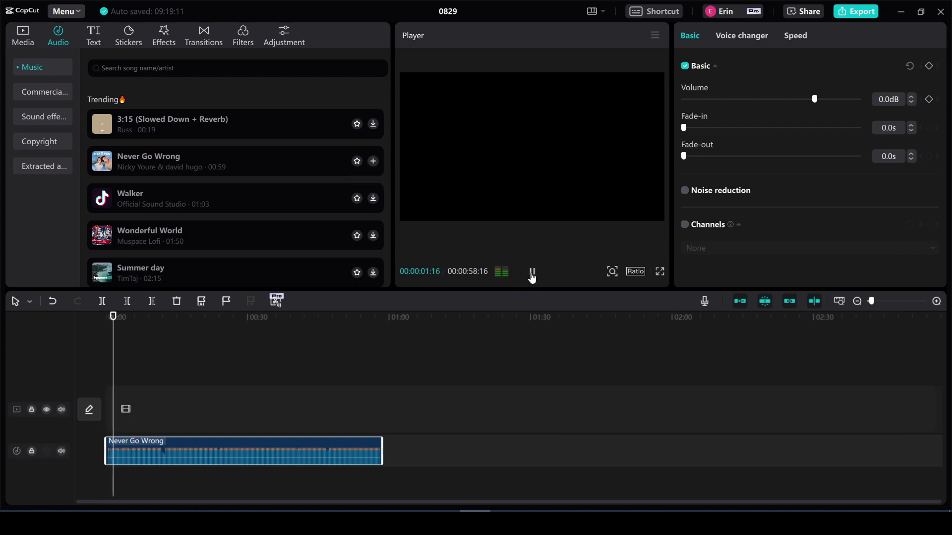
click(532, 278)
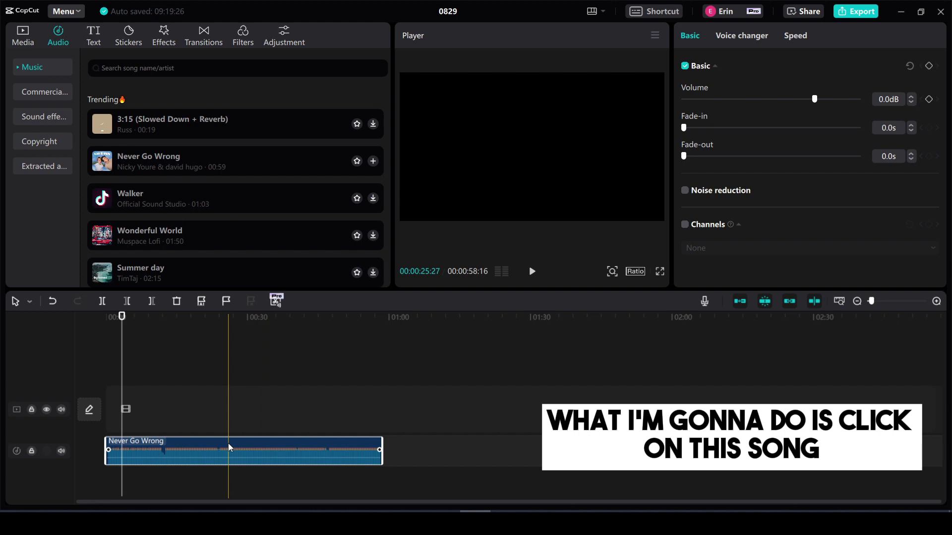
Mark the song with Auto beat Beat 1 markers, zoom in, and replay it from the start
click(201, 301)
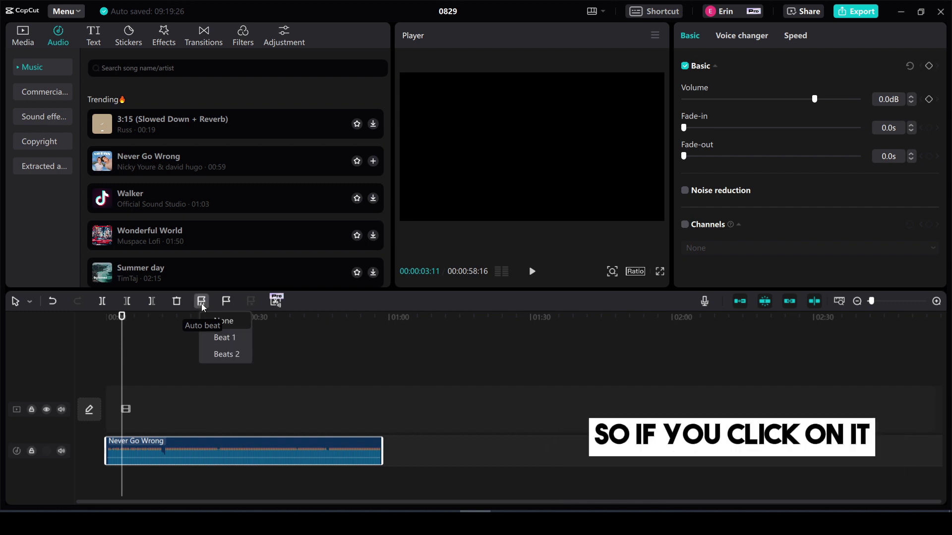
click(243, 340)
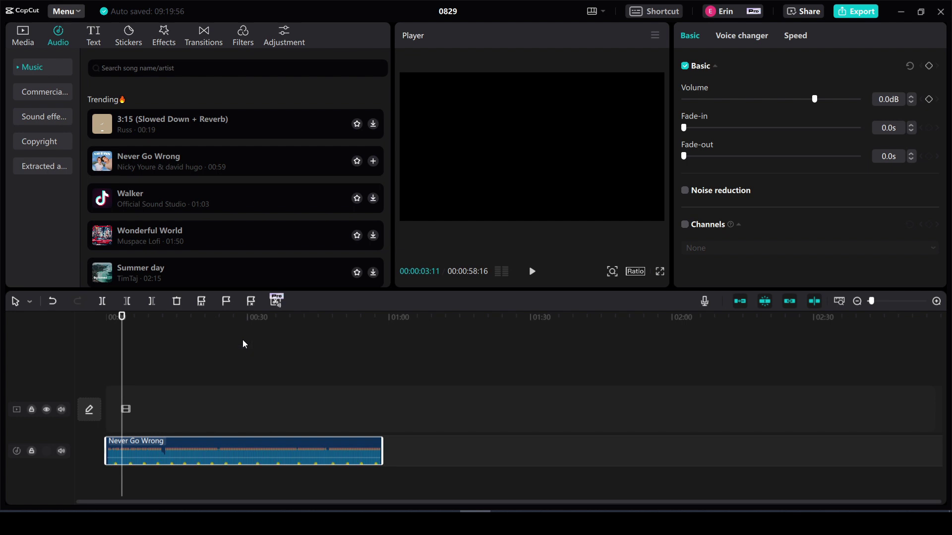
click(937, 302)
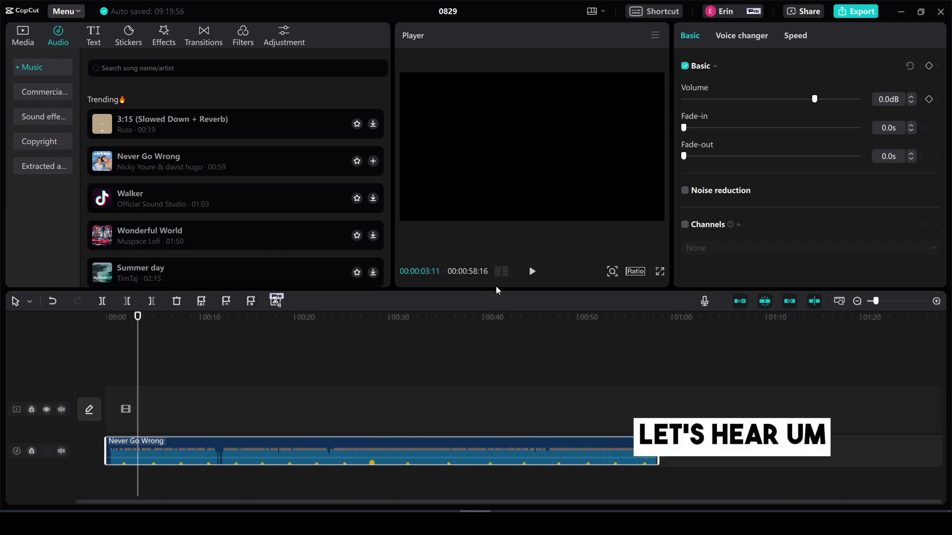
drag(138, 316, 105, 318)
click(105, 317)
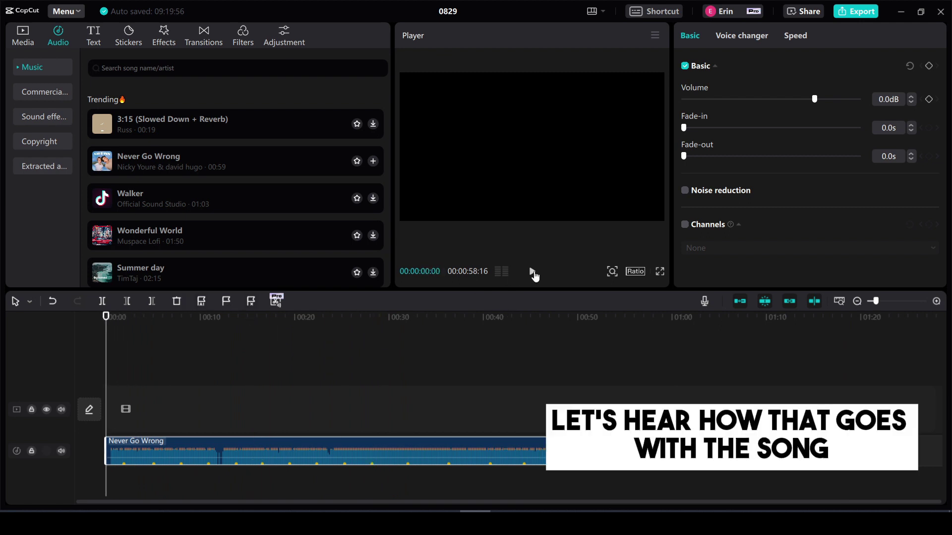
click(532, 272)
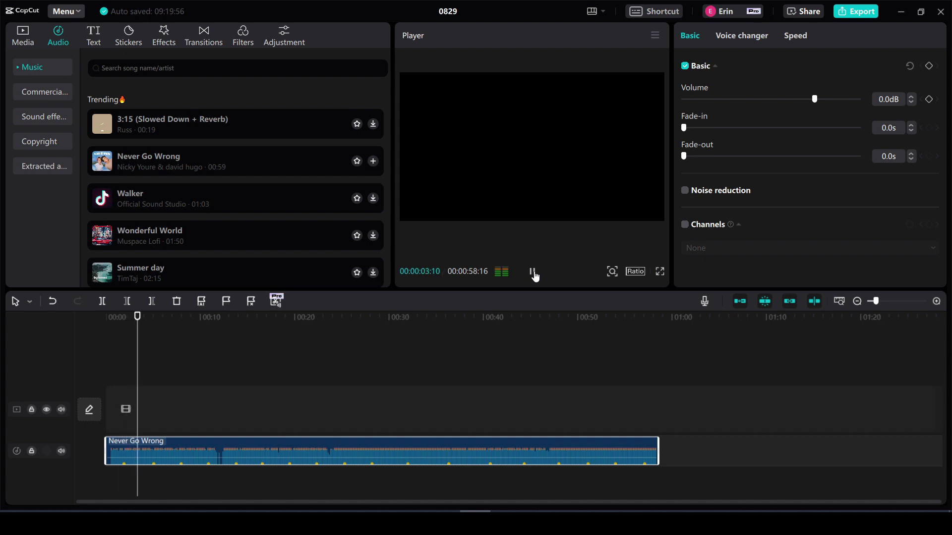
click(533, 272)
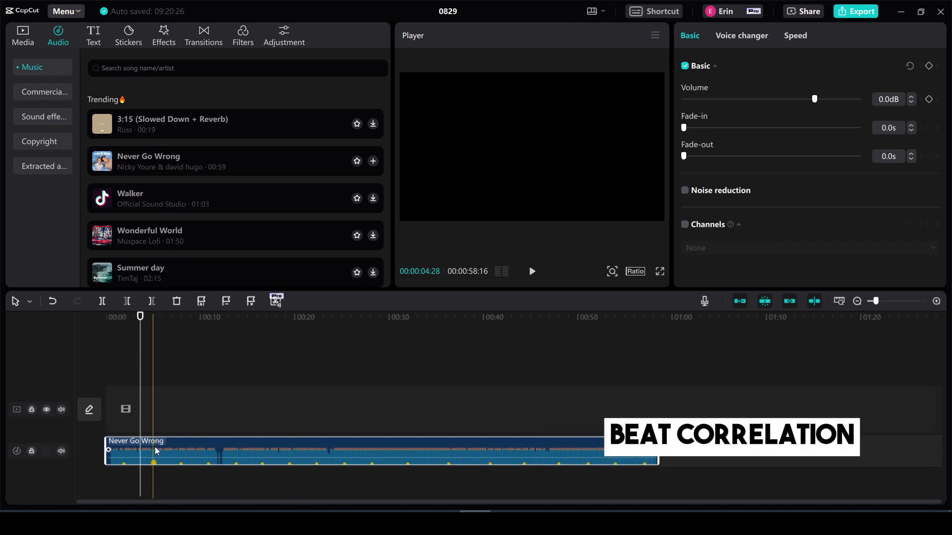
Switch the song to Beats 2 markers and trim it to about 16 seconds
click(202, 305)
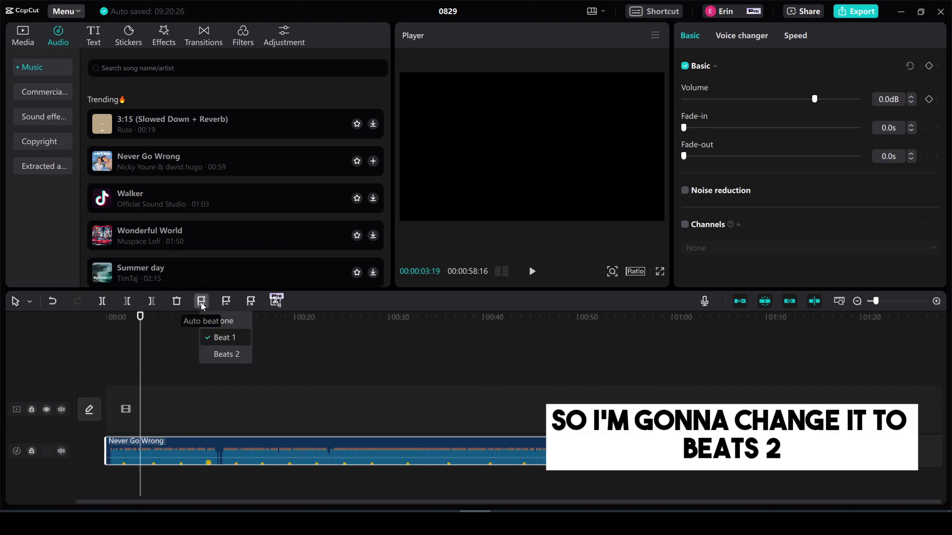
click(226, 355)
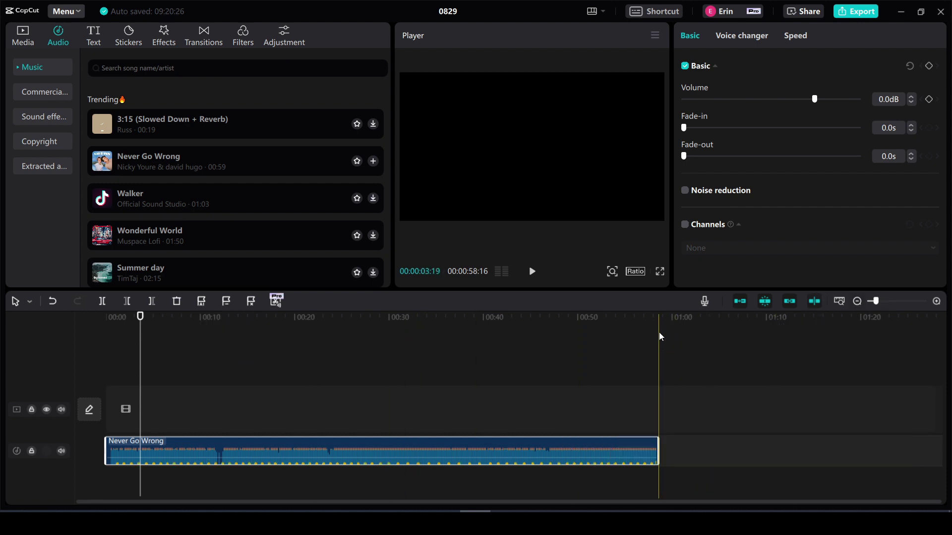
drag(658, 450, 254, 442)
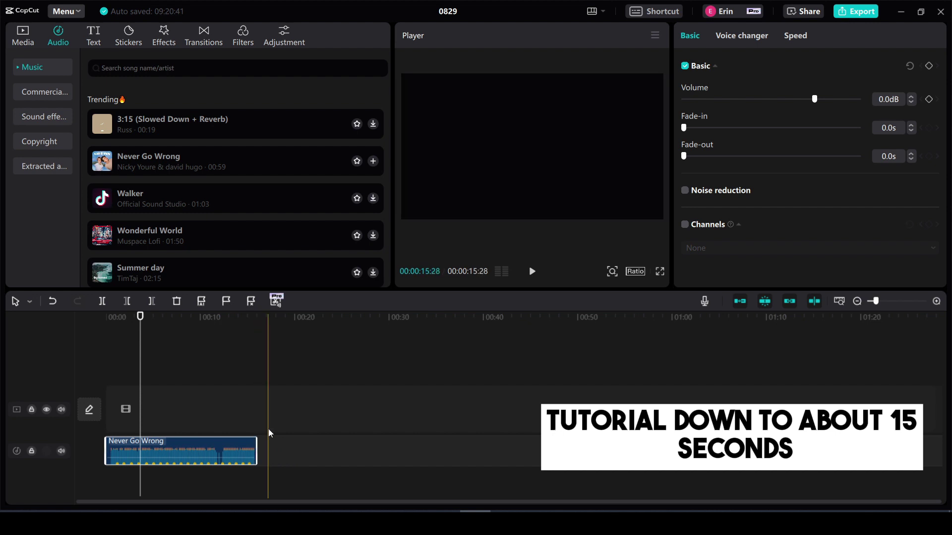
Zoom the timeline in and replay the shortened song from the start
click(936, 302)
click(937, 302)
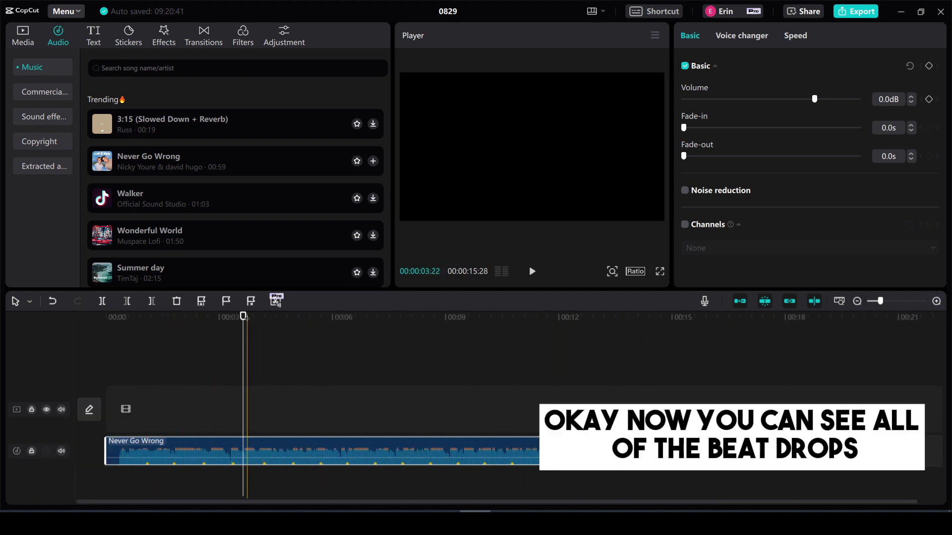
drag(244, 317, 107, 317)
click(532, 273)
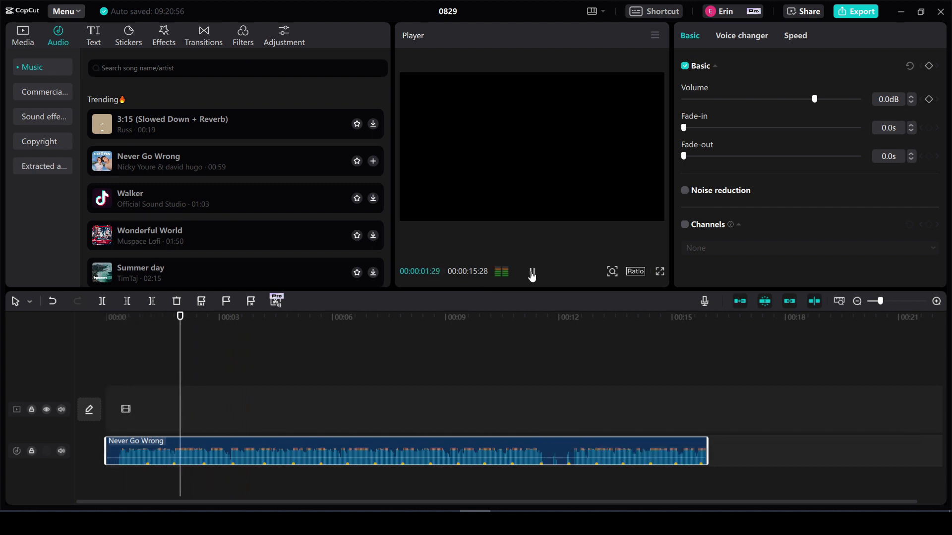
click(532, 273)
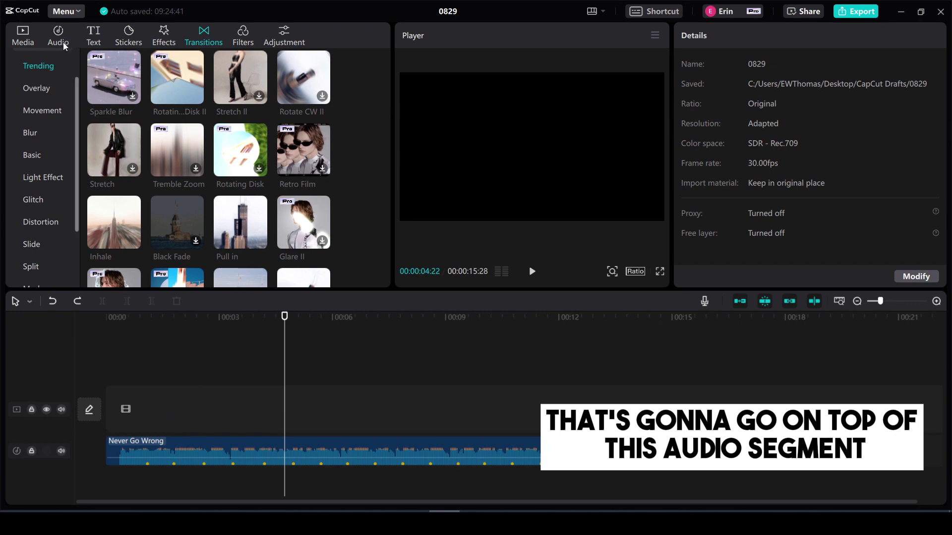
Add alone_-_46637 (Original).mp4 from Media to the timeline above the song
click(15, 39)
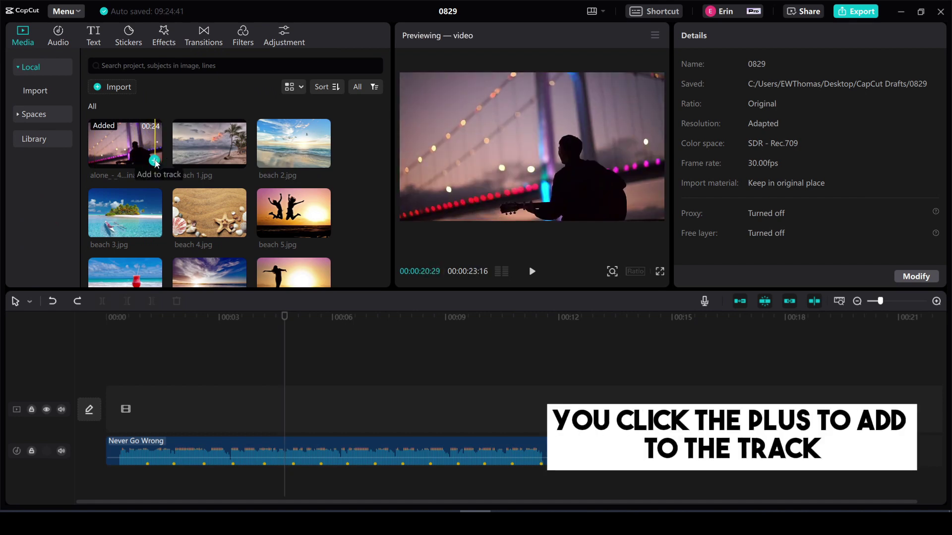
click(154, 161)
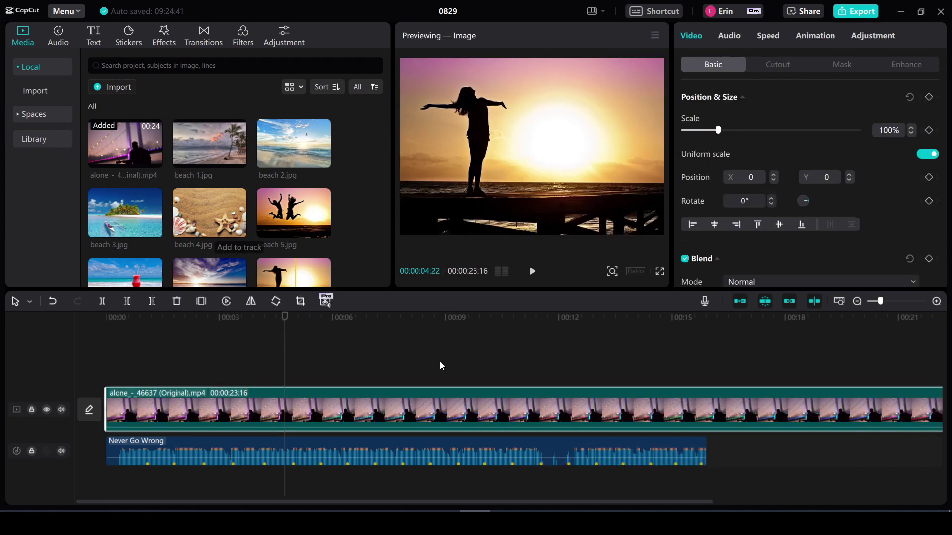
drag(443, 502, 633, 502)
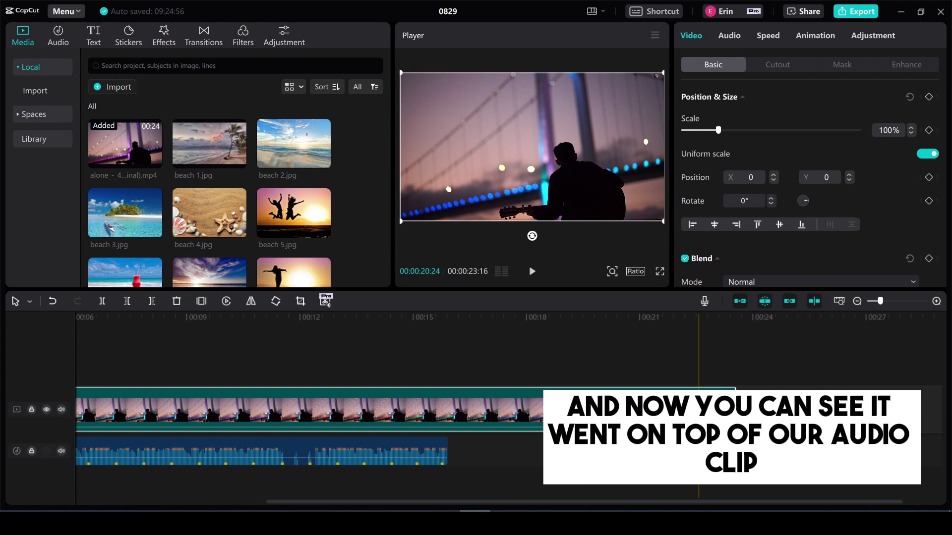
Trim the video to 00:00:07:16 and shorten the song to match its length
drag(735, 414, 142, 407)
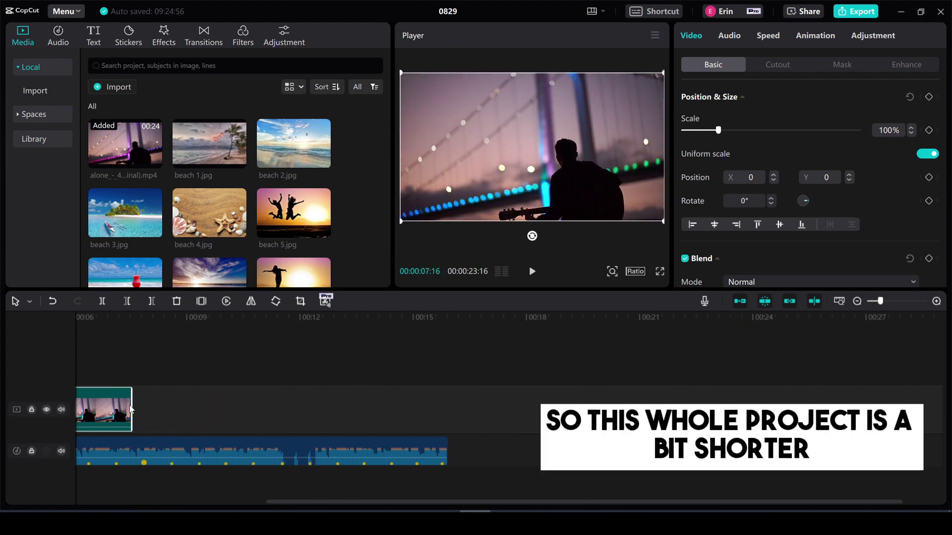
drag(681, 448, 366, 444)
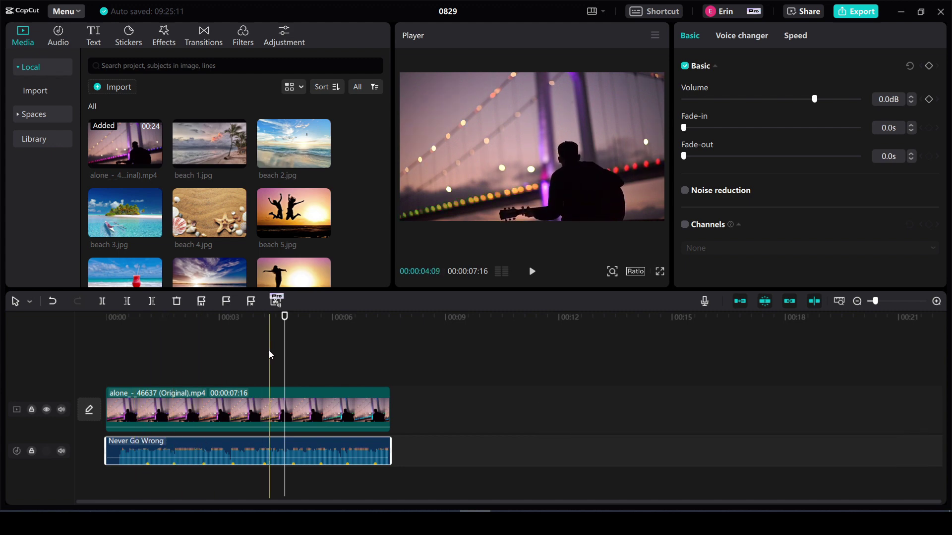
drag(284, 318, 150, 316)
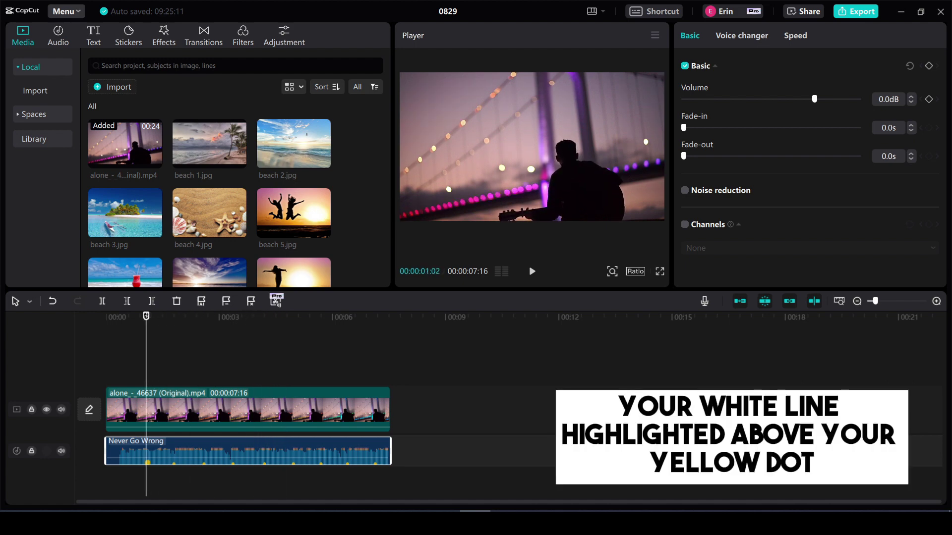
Split the alone clip with Ctrl+B at the first five yellow beat markers
key(ctrl+z)
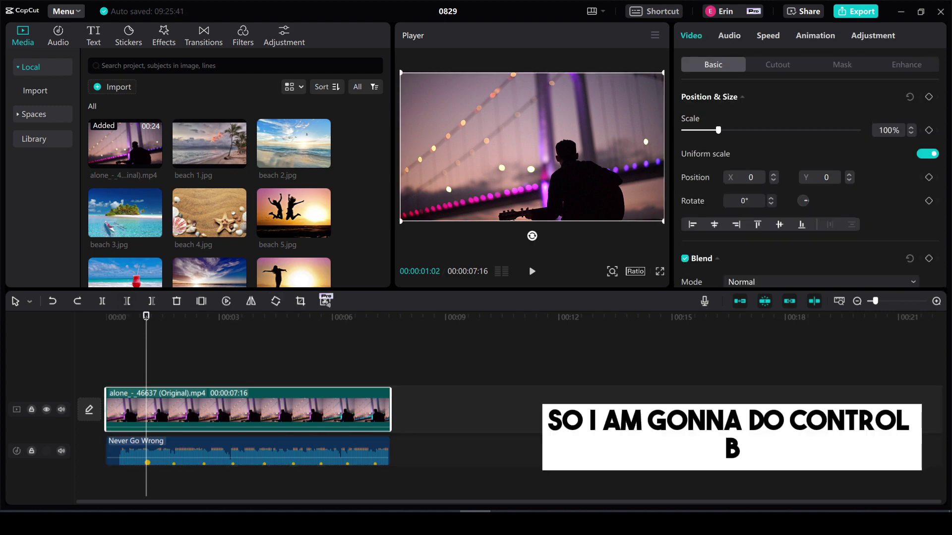
key(ctrl+b)
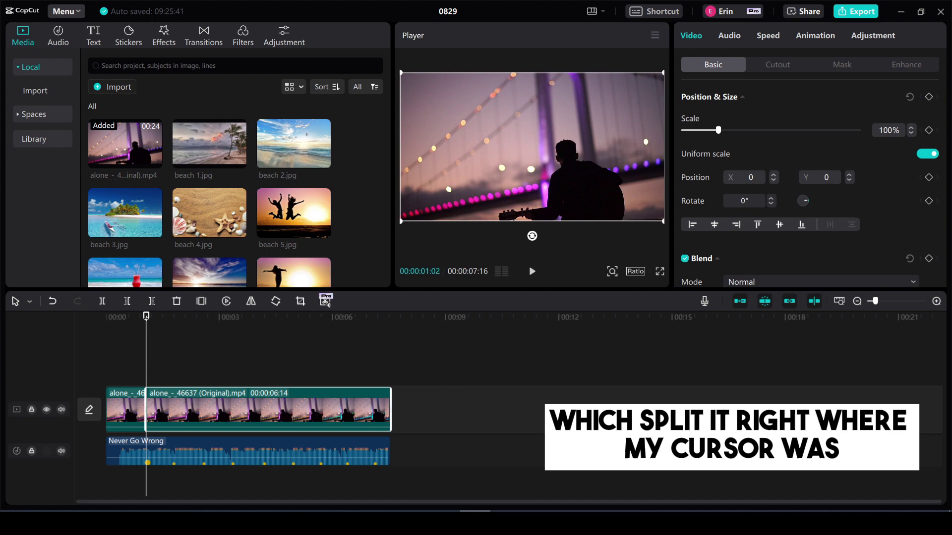
click(175, 316)
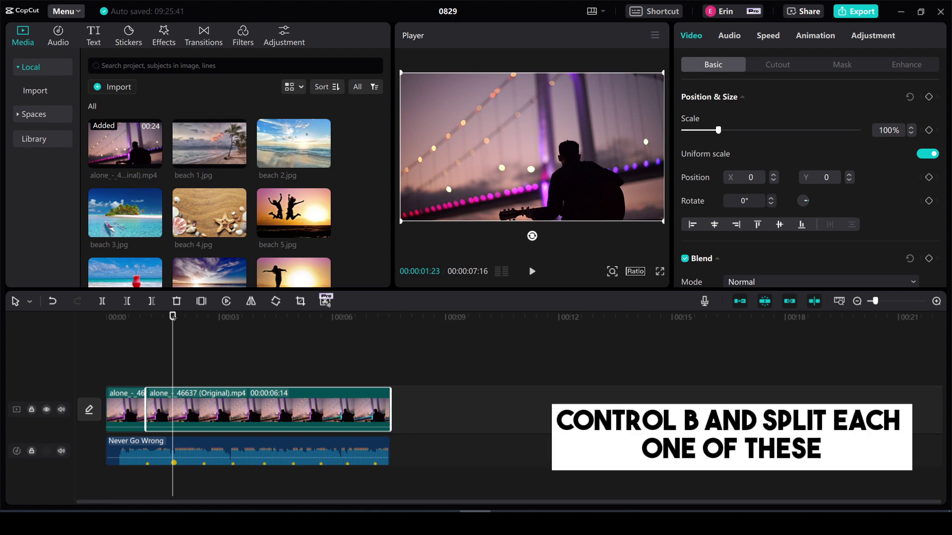
key(ctrl+b)
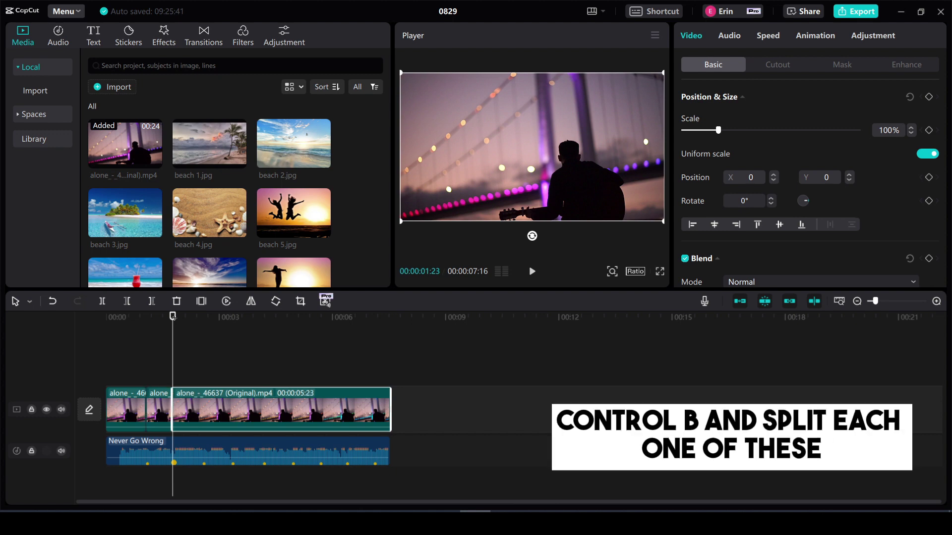
click(203, 317)
key(ctrl+b)
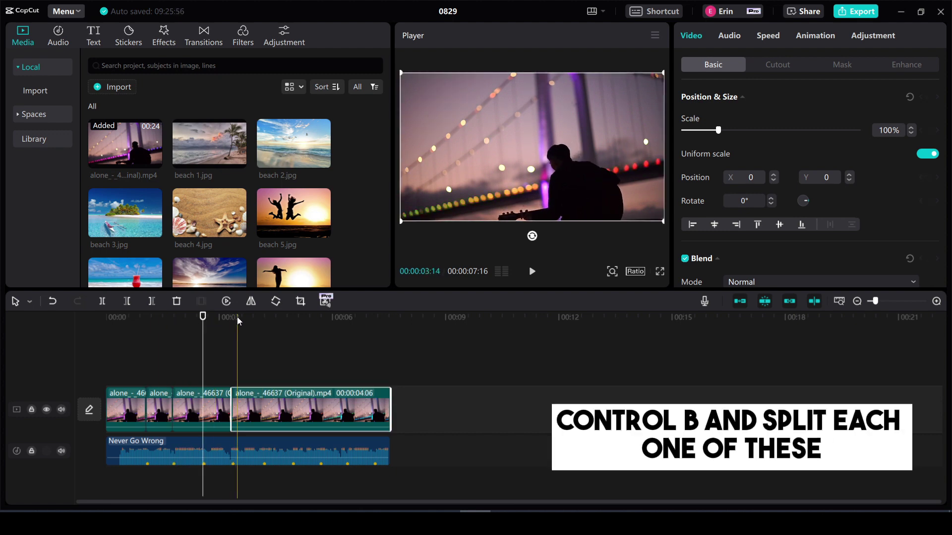
click(233, 315)
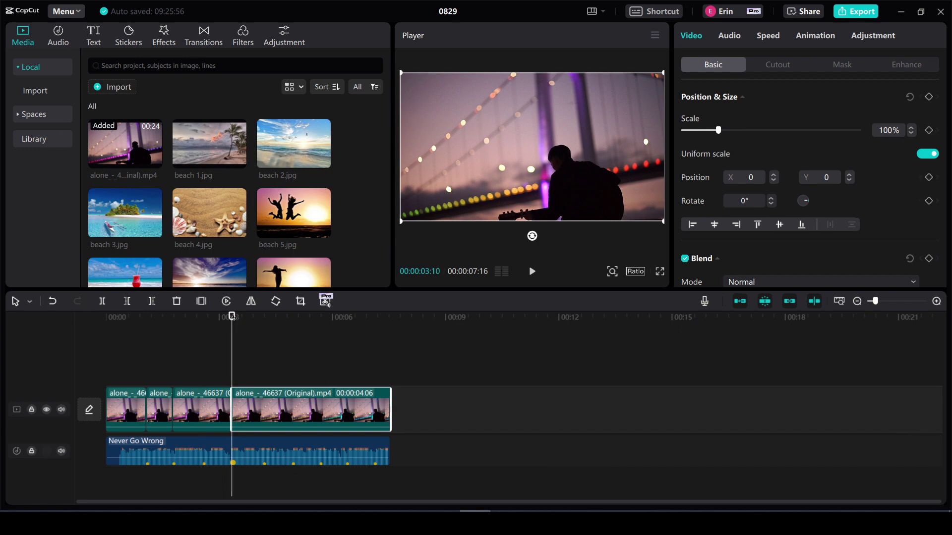
click(203, 318)
key(ctrl+b)
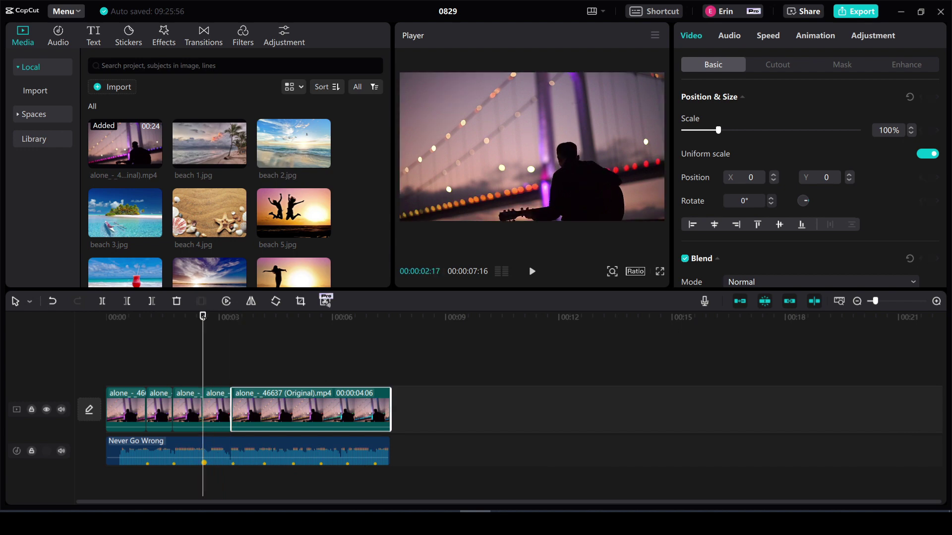
click(264, 317)
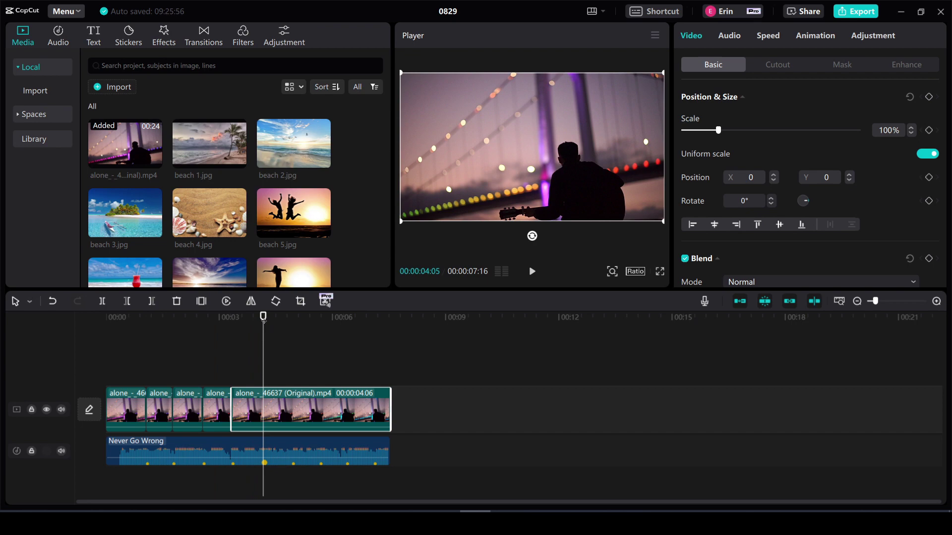
key(ctrl+b)
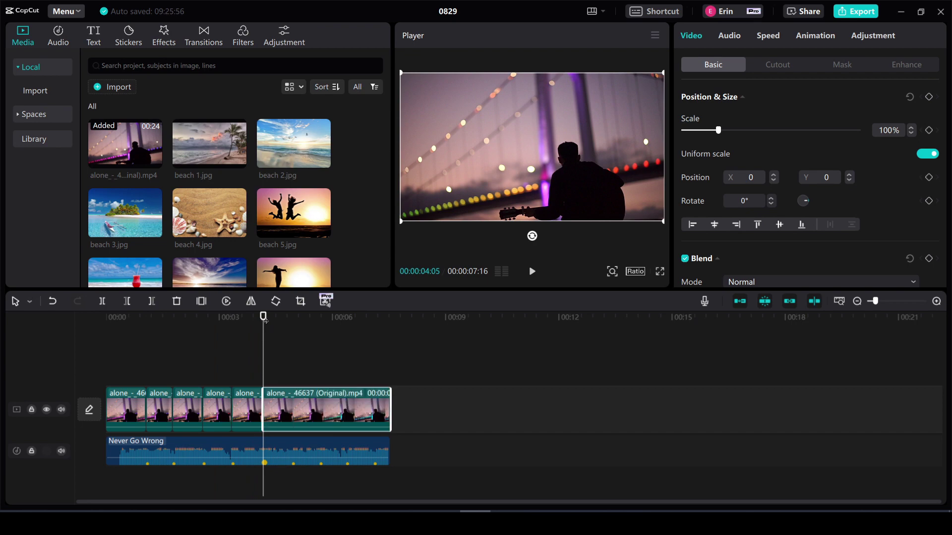
Split at the remaining beat markers, undoing one misplaced cut, then return to the start
click(293, 316)
key(ctrl+b)
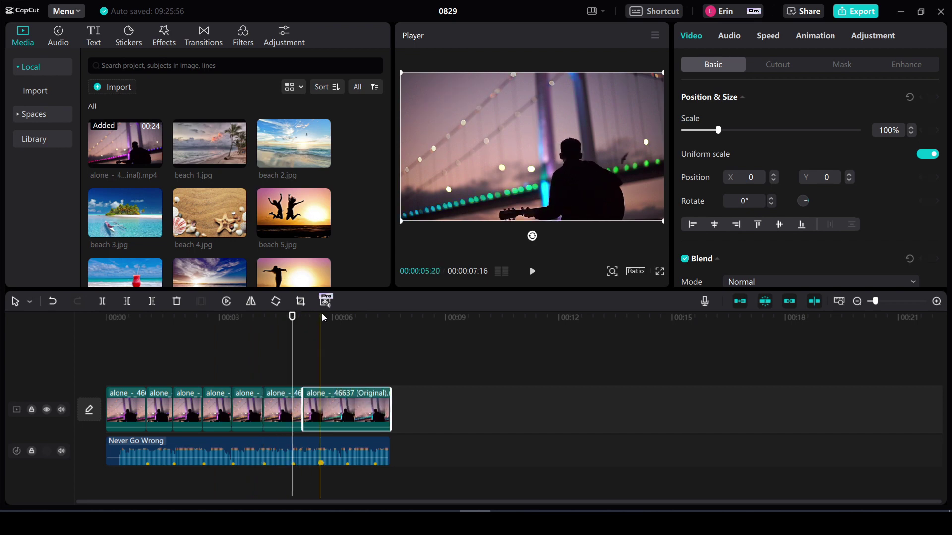
key(ctrl+z)
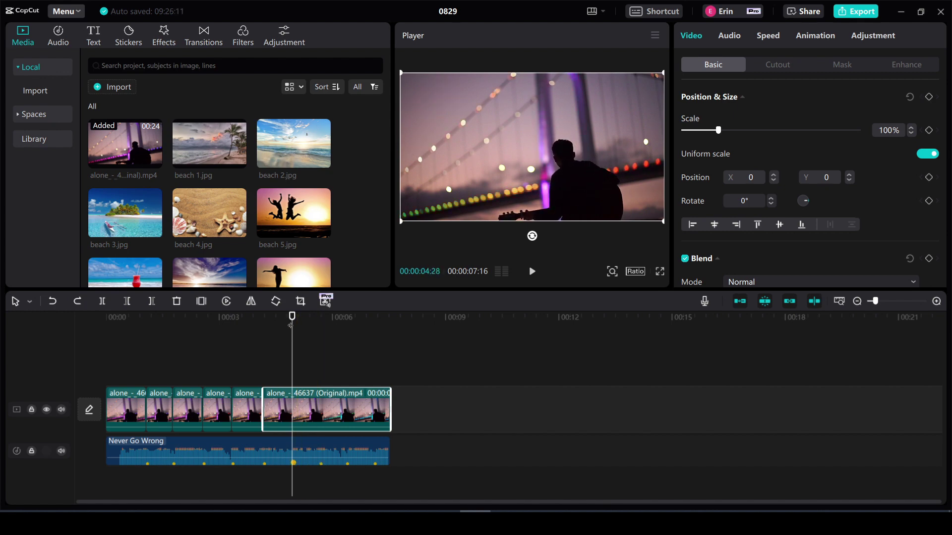
key(ctrl+b)
click(320, 318)
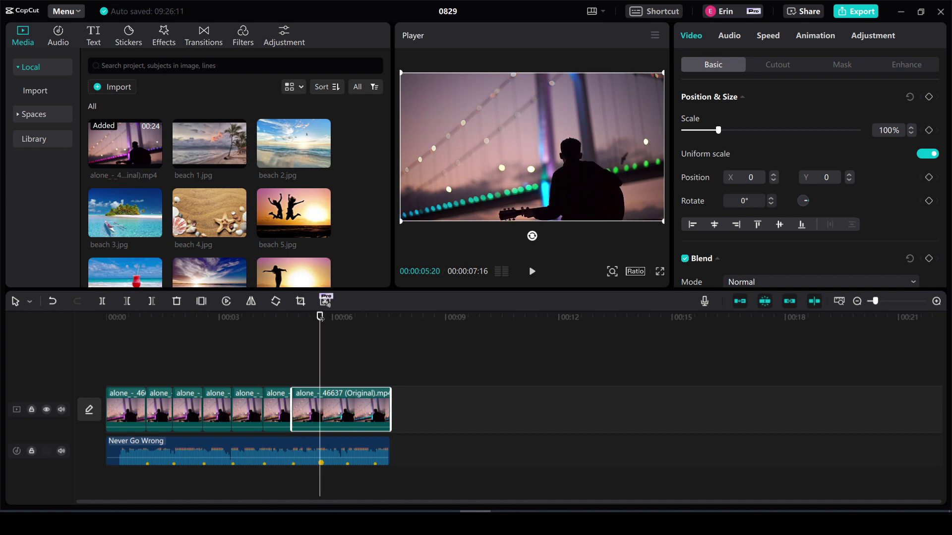
key(ctrl+b)
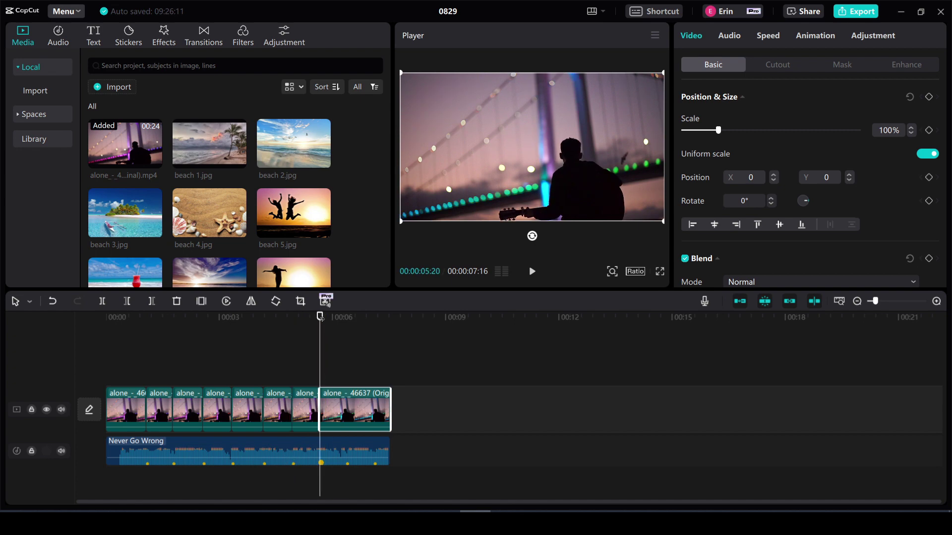
click(349, 320)
key(ctrl+b)
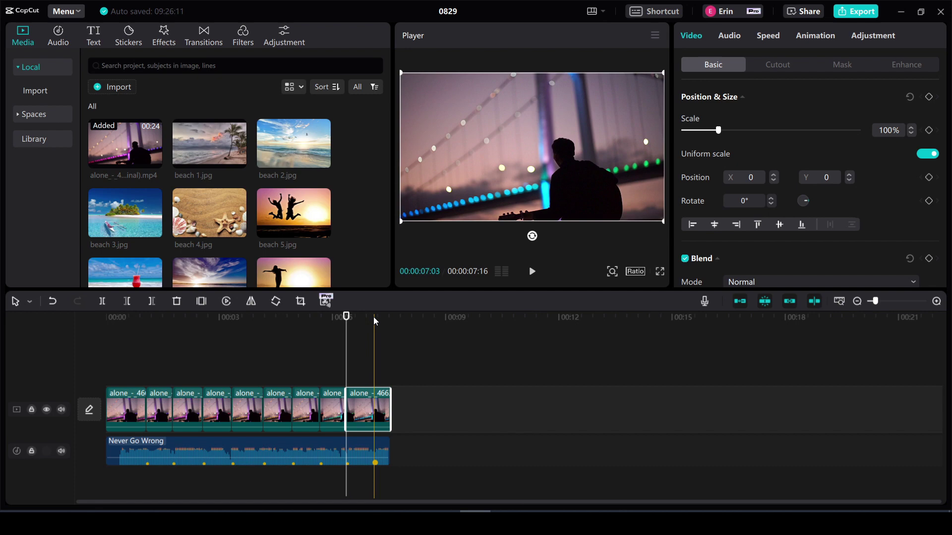
click(375, 320)
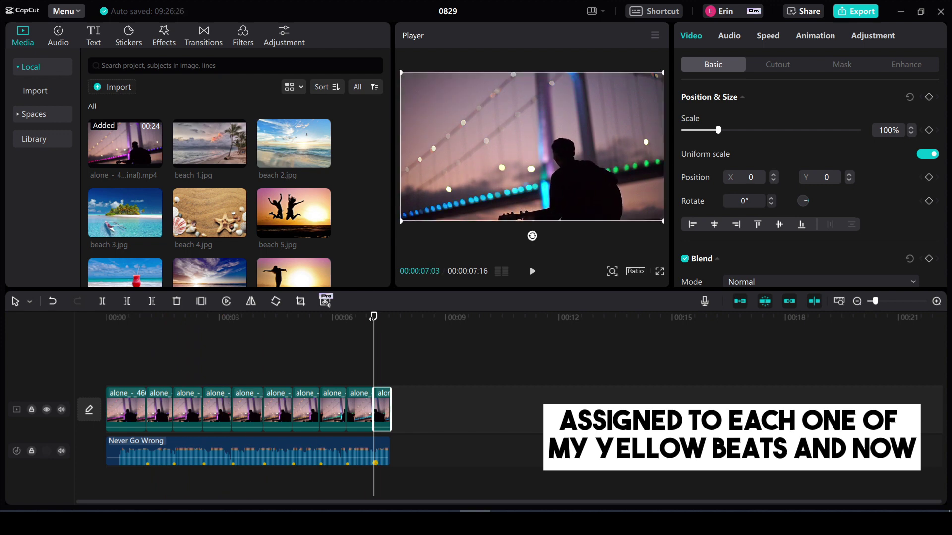
key(Home)
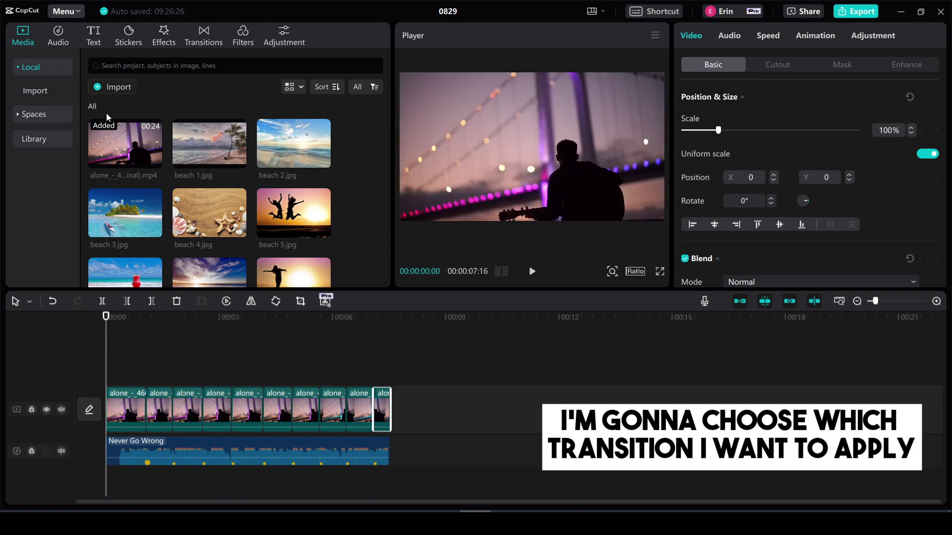
Browse the Trending transition presets and preview the Pull Out transition
click(210, 38)
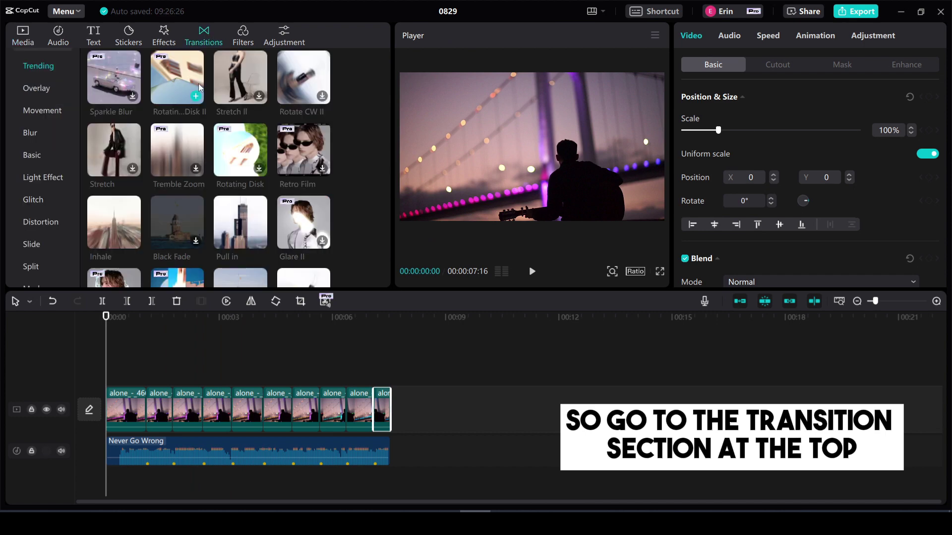
scroll(228, 238, down, 3)
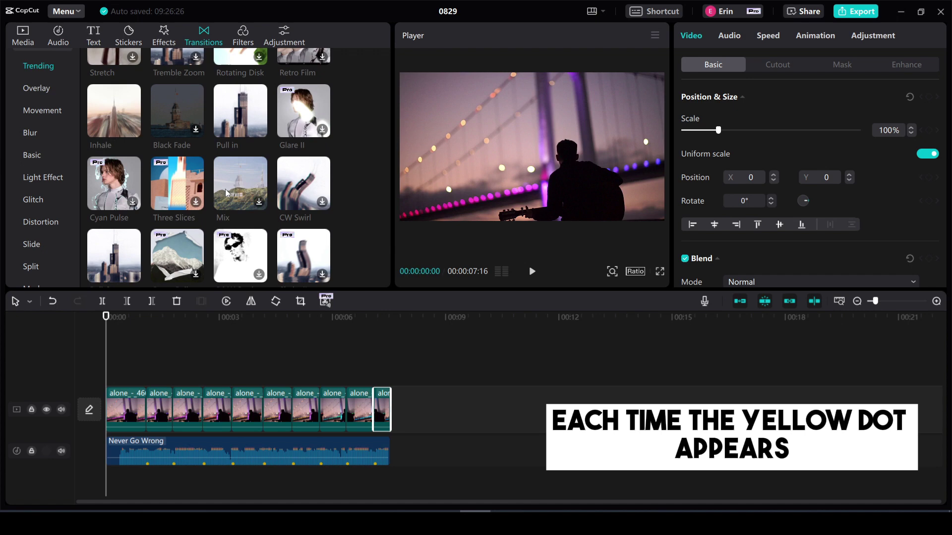
scroll(241, 193, down, 2)
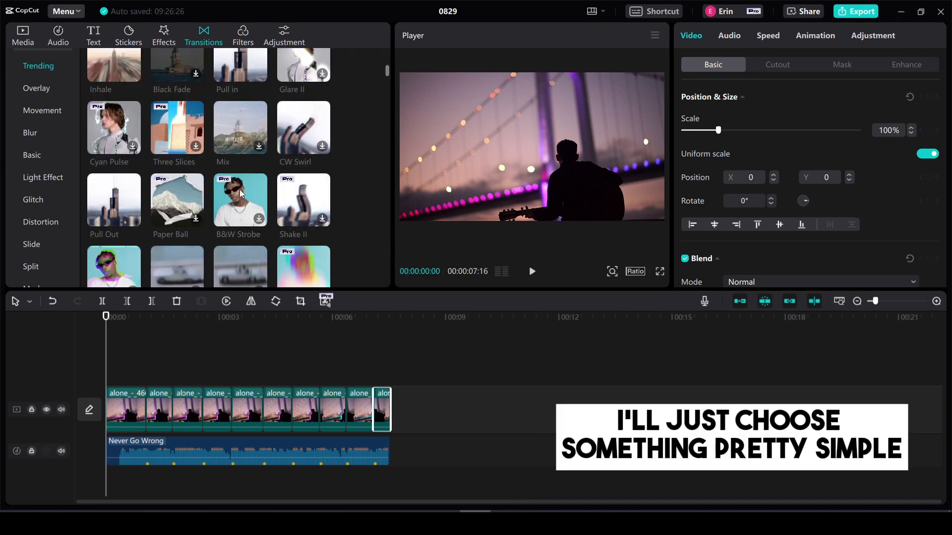
click(137, 209)
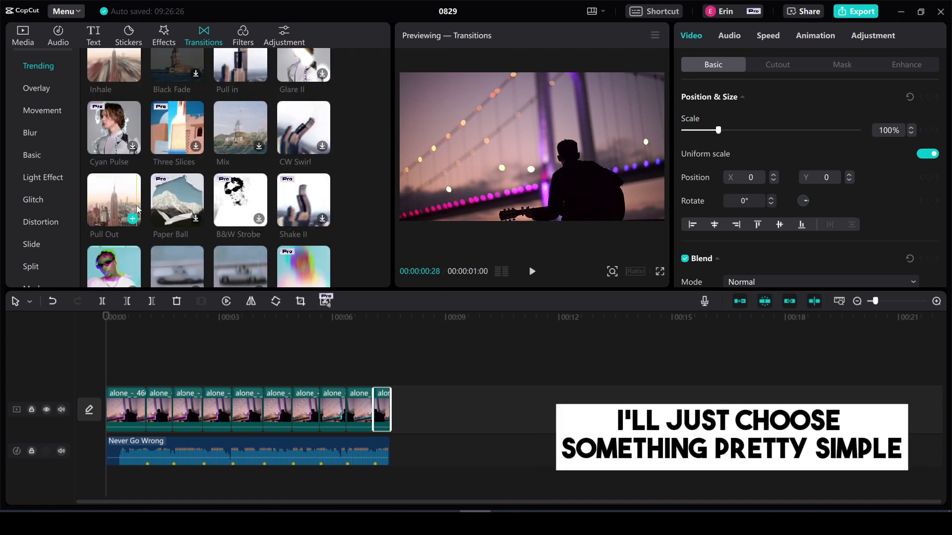
Add a 0.3s Glitch Flash transition between the first two video pieces and select it
scroll(137, 209, down, 2)
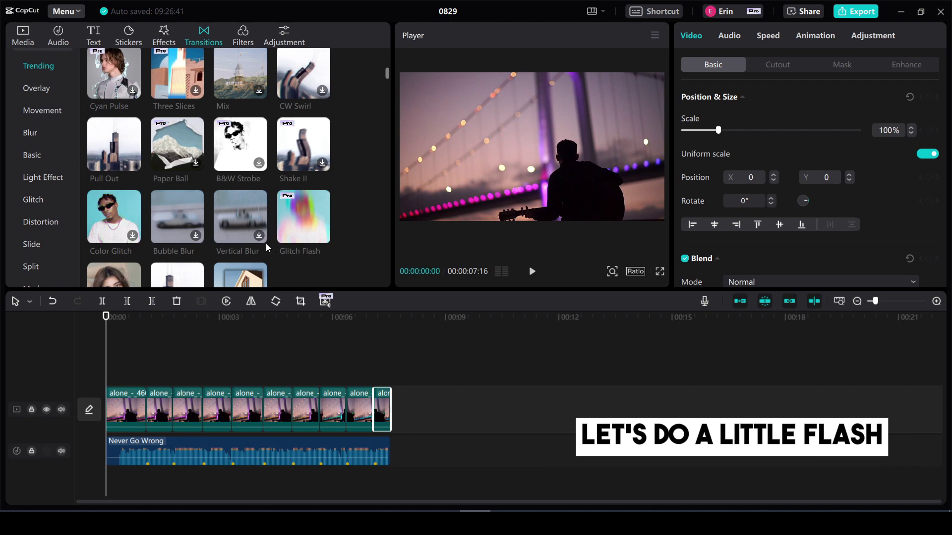
mouse_move(291, 227)
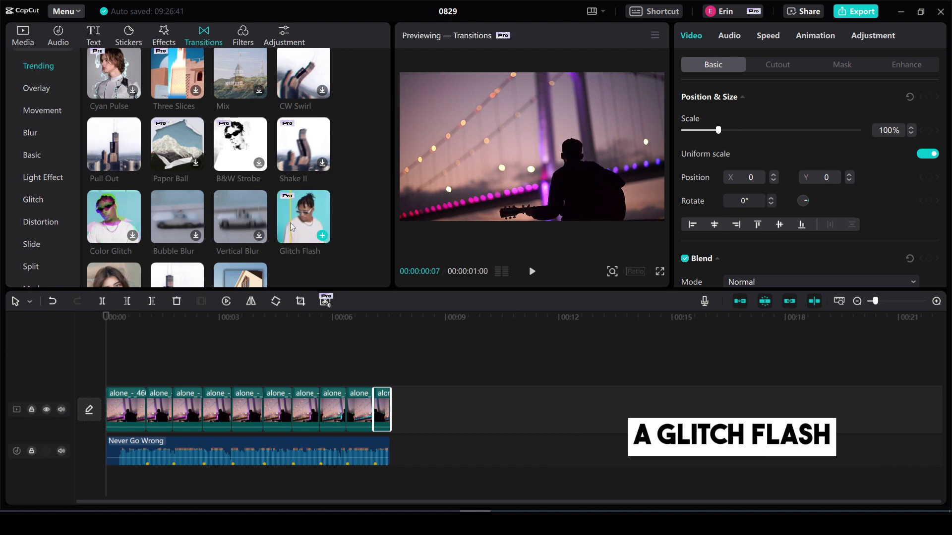
click(323, 236)
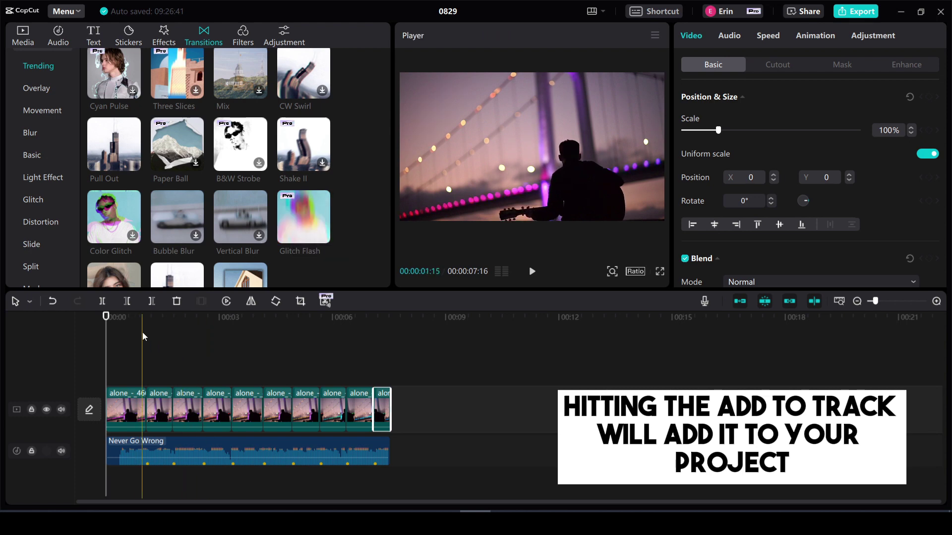
click(323, 236)
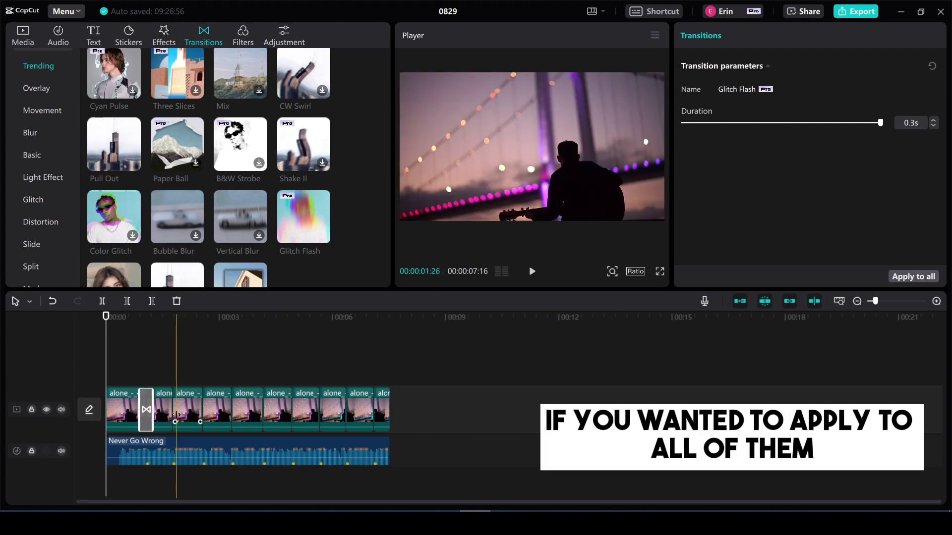
Apply Glitch Flash to all clip joins and play the edit back to review it
click(917, 277)
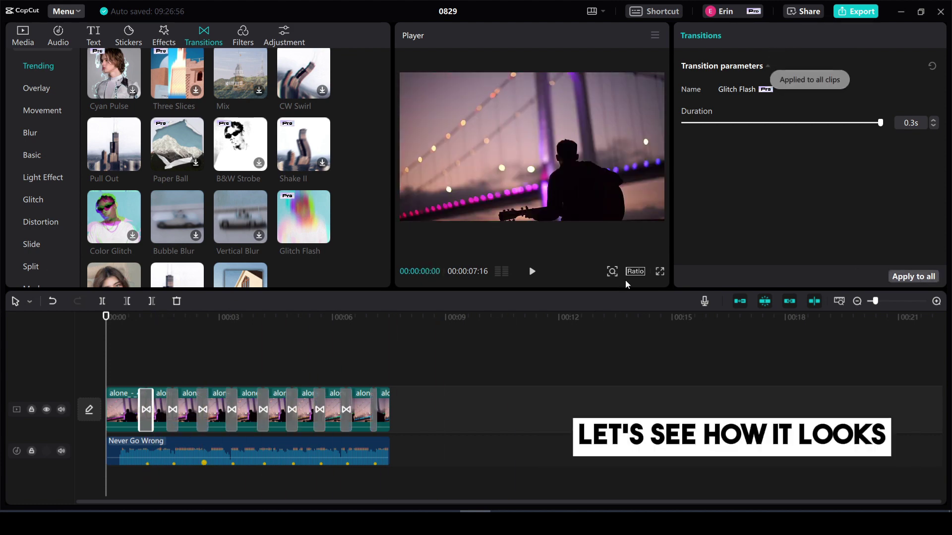
click(532, 272)
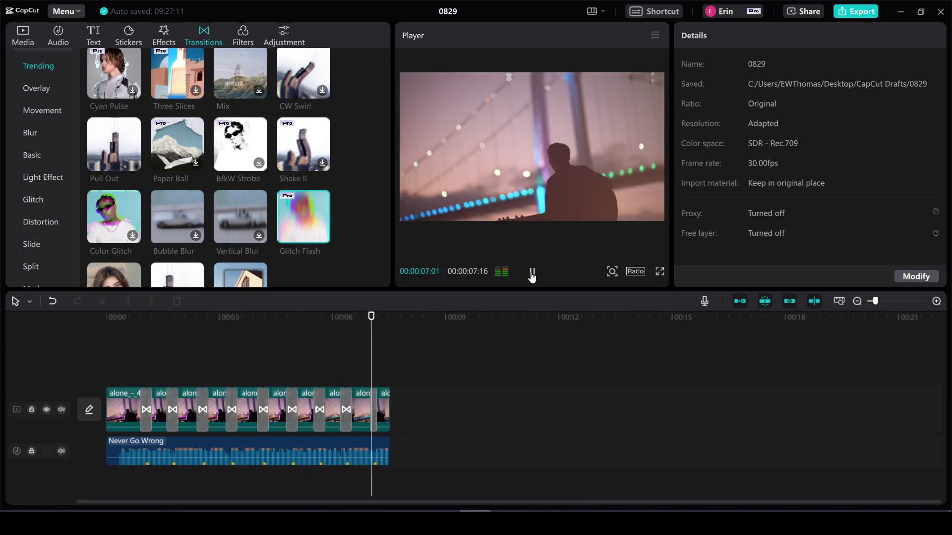
click(532, 274)
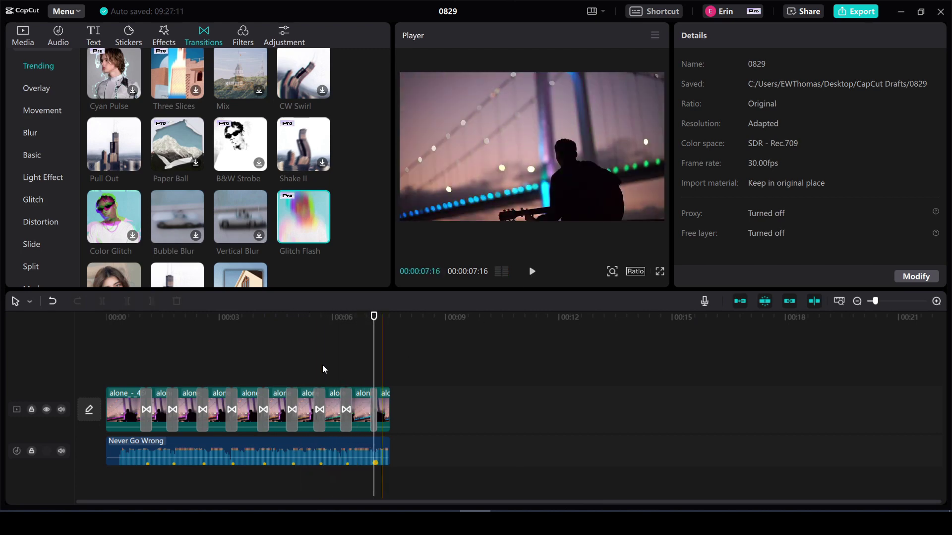
Replace the second join's transition with Bubble Blur and preview it
click(172, 403)
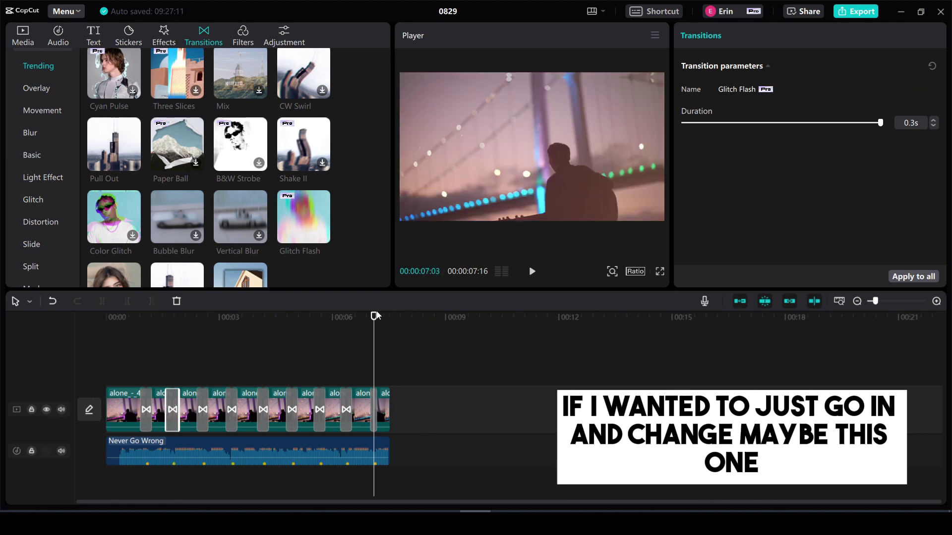
drag(375, 316, 168, 324)
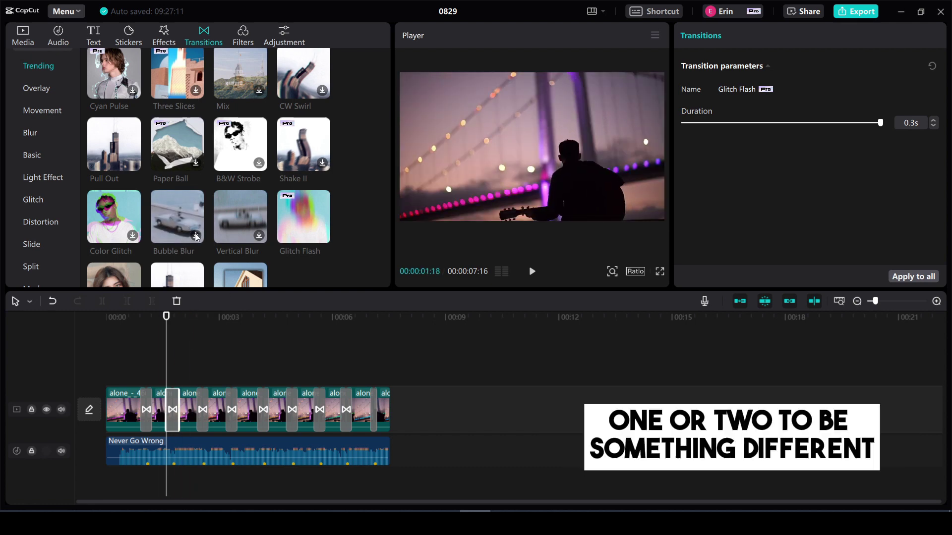
click(196, 236)
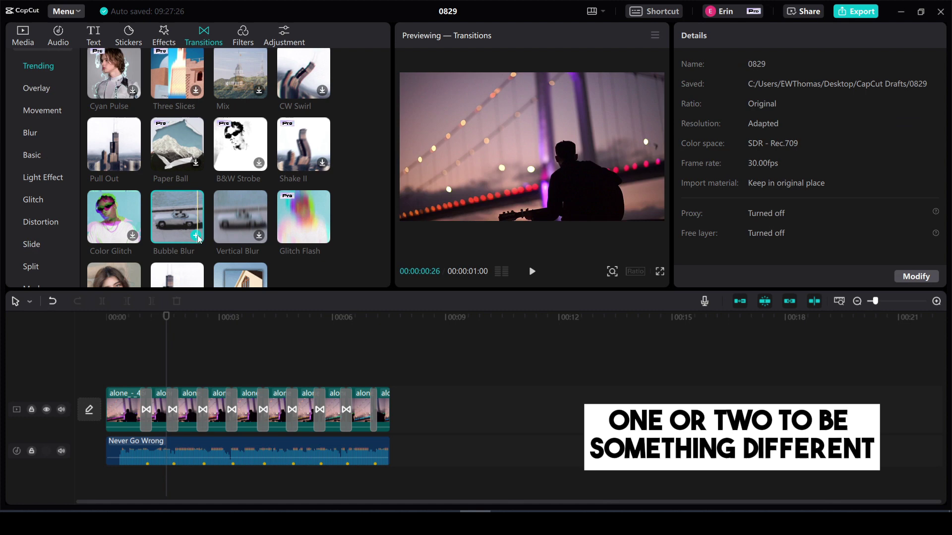
click(196, 236)
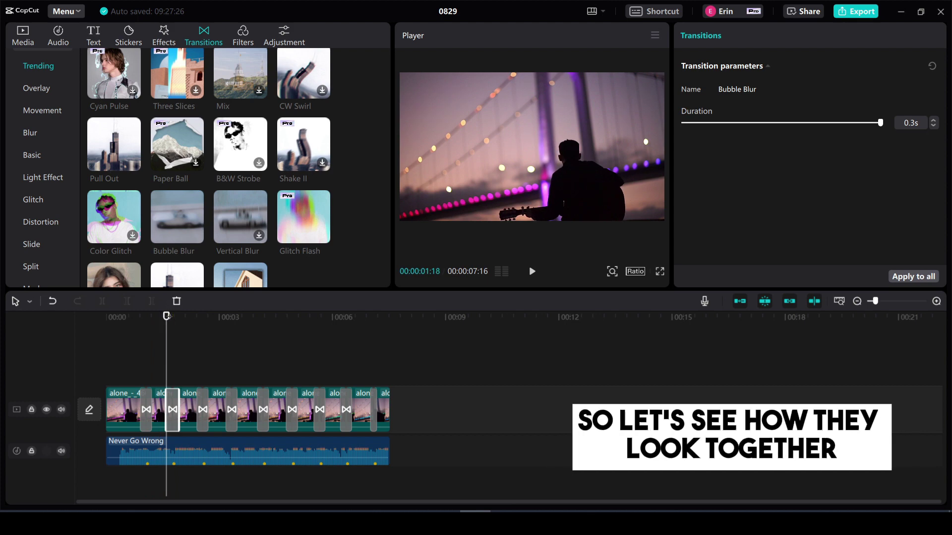
click(135, 317)
click(528, 272)
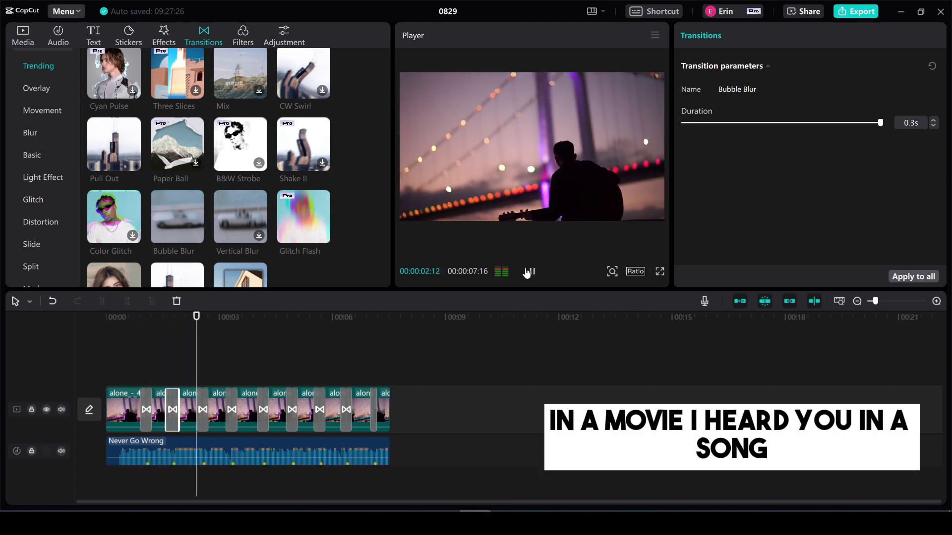
click(529, 272)
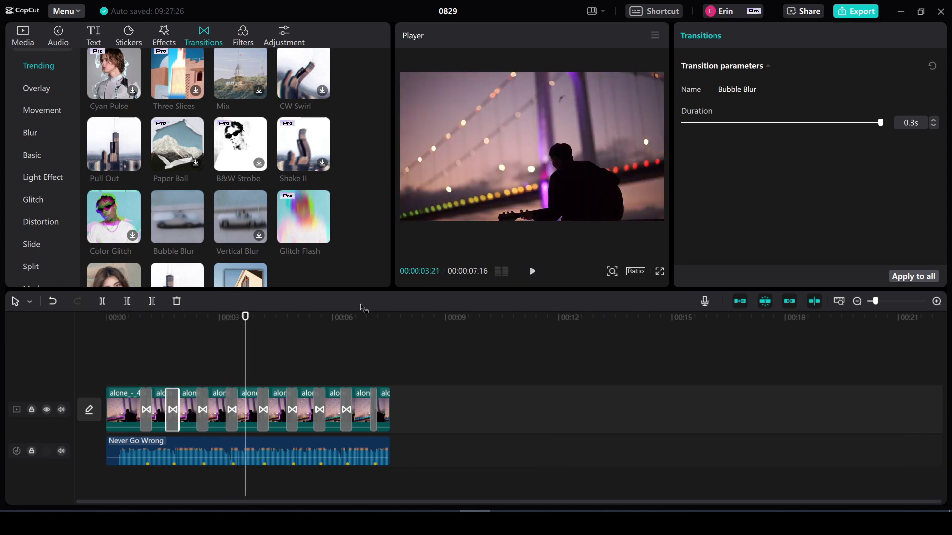
Change the fourth join to Bubble Blur as well and play back the mixed transitions
click(234, 396)
drag(246, 316, 225, 316)
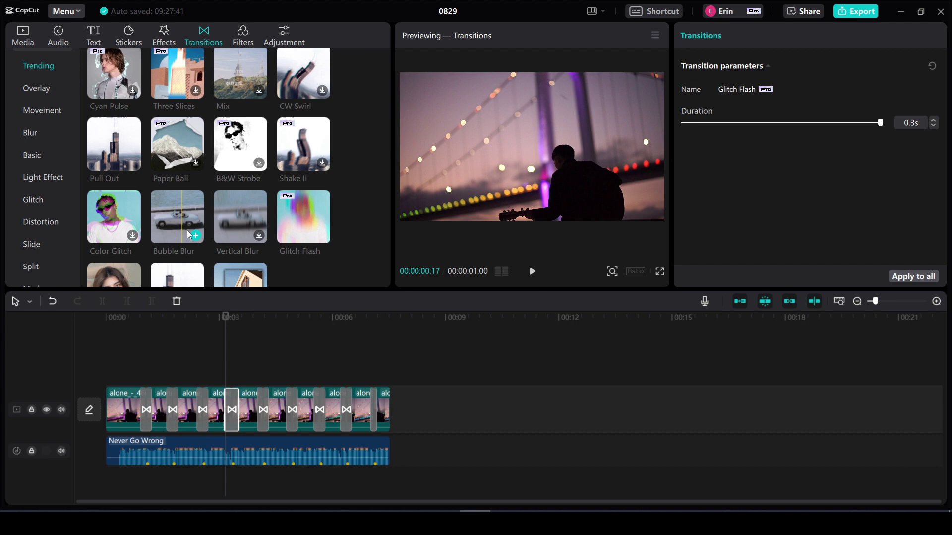
click(199, 241)
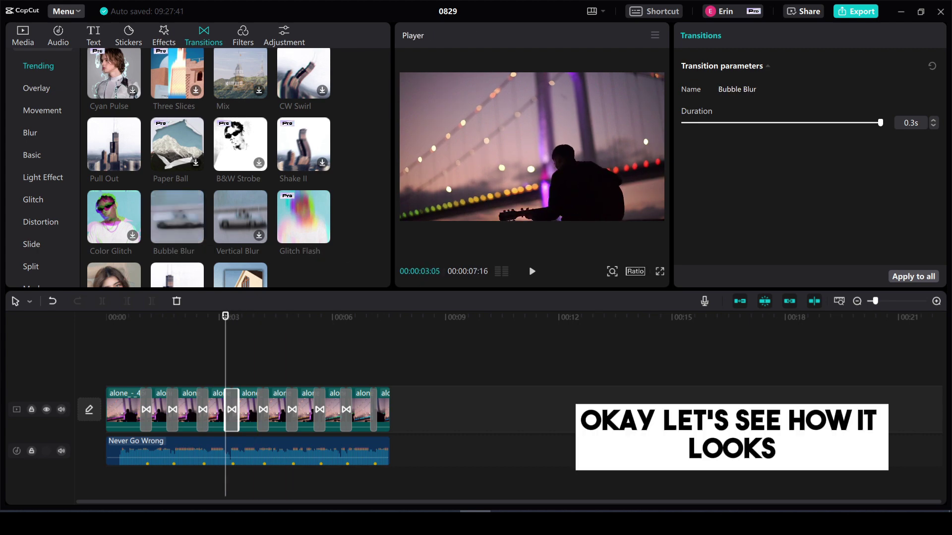
drag(226, 316, 123, 316)
click(532, 273)
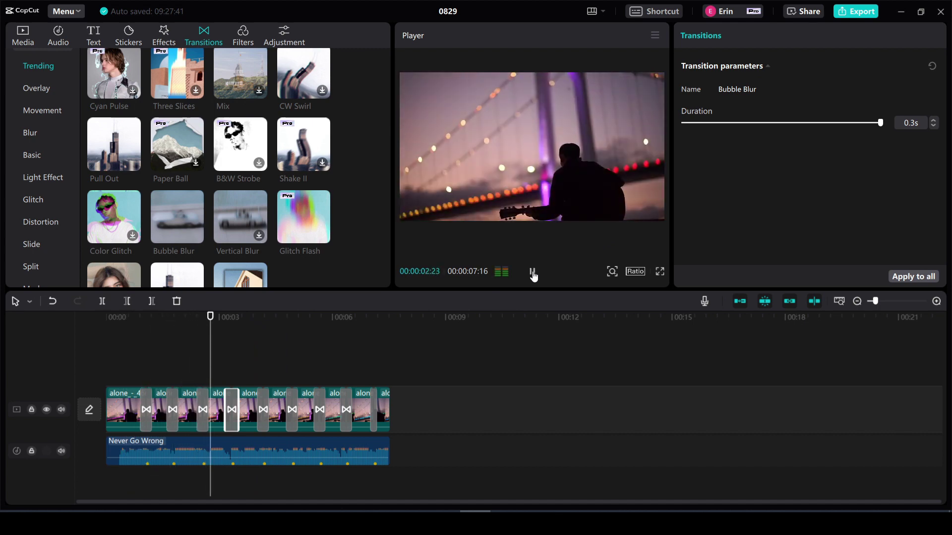
Undo six times to remove the transitions and all cuts, then rewind to the start
click(532, 272)
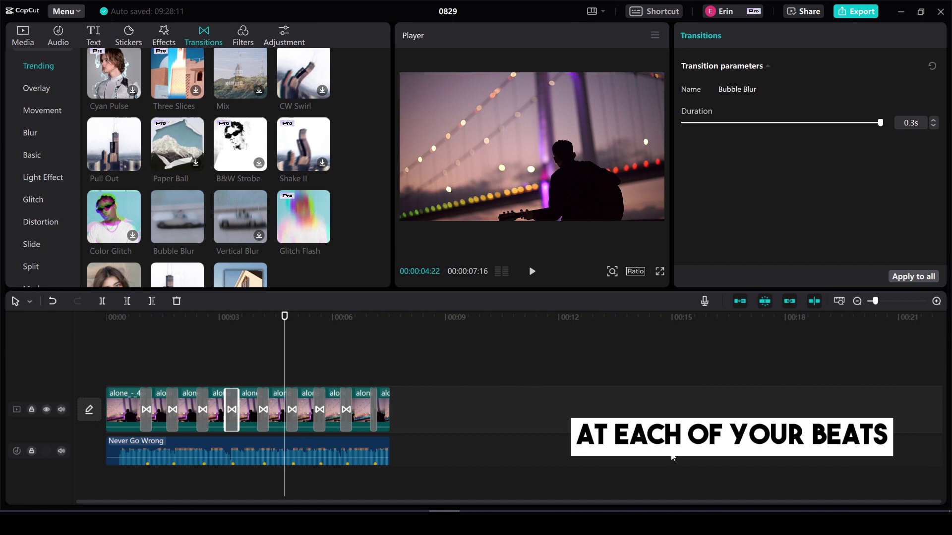
click(53, 302)
click(52, 302)
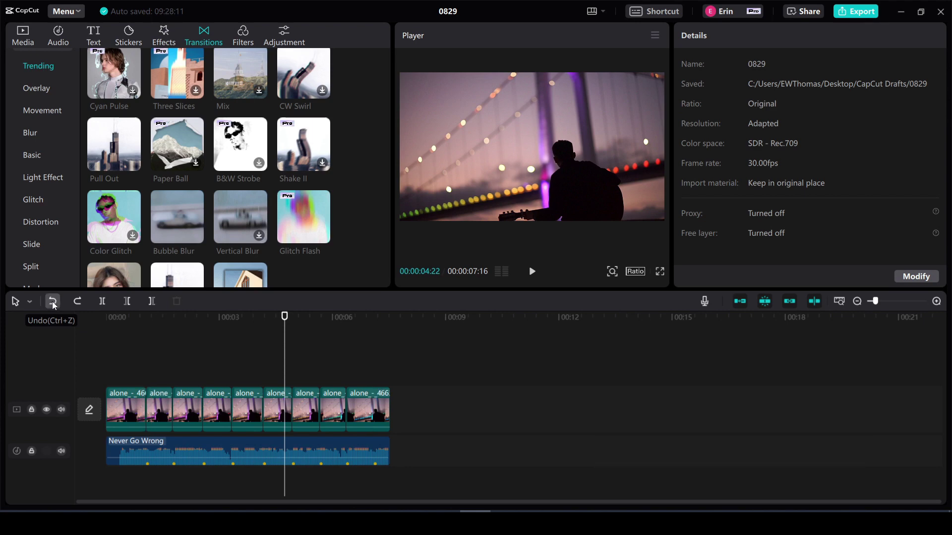
click(52, 302)
click(53, 302)
click(52, 302)
click(52, 302)
click(52, 302)
click(52, 302)
click(53, 302)
click(53, 302)
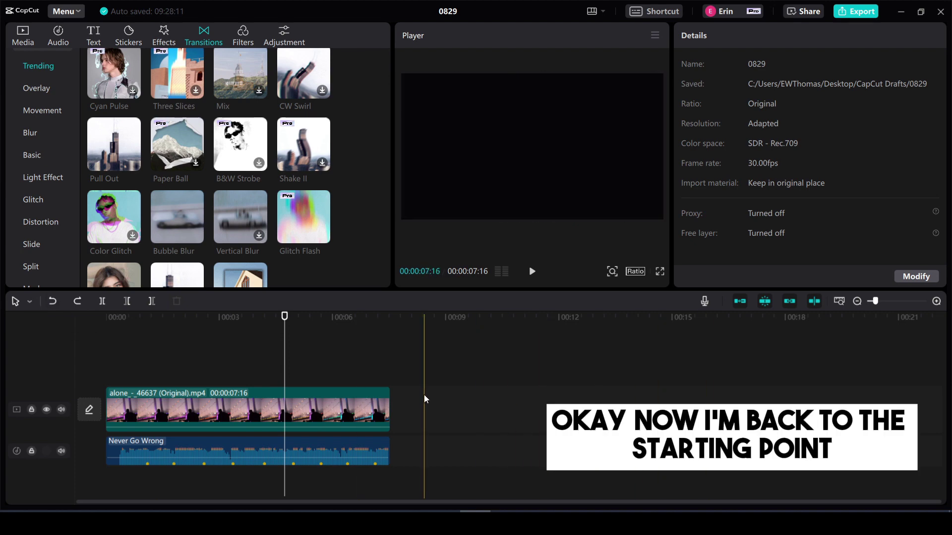
drag(289, 316, 65, 315)
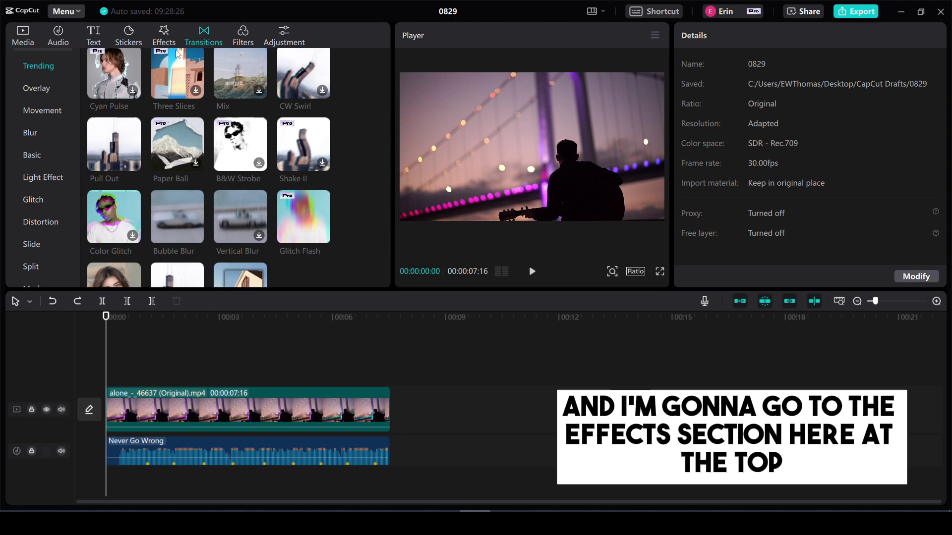
Show the Effects library's Trending video effects, such as Smart Sharpen
click(164, 42)
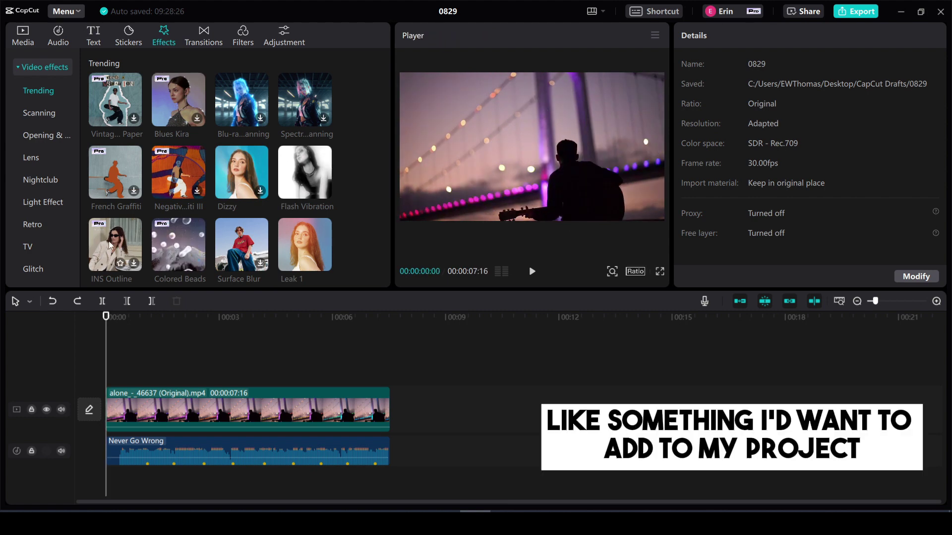
scroll(103, 248, down, 3)
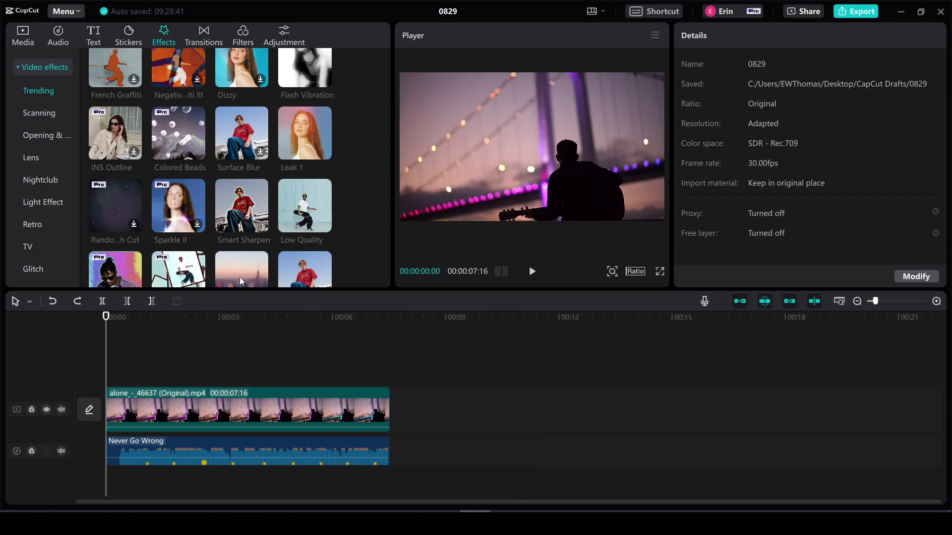
Add a Smart Sharpen effect at the first beat marker and trim it to a brief flash
click(145, 317)
mouse_move(261, 227)
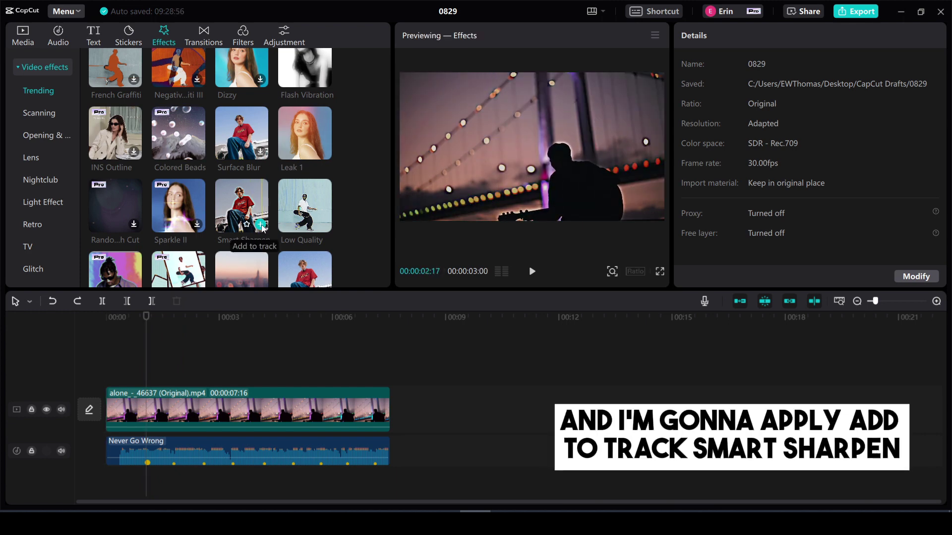
click(260, 225)
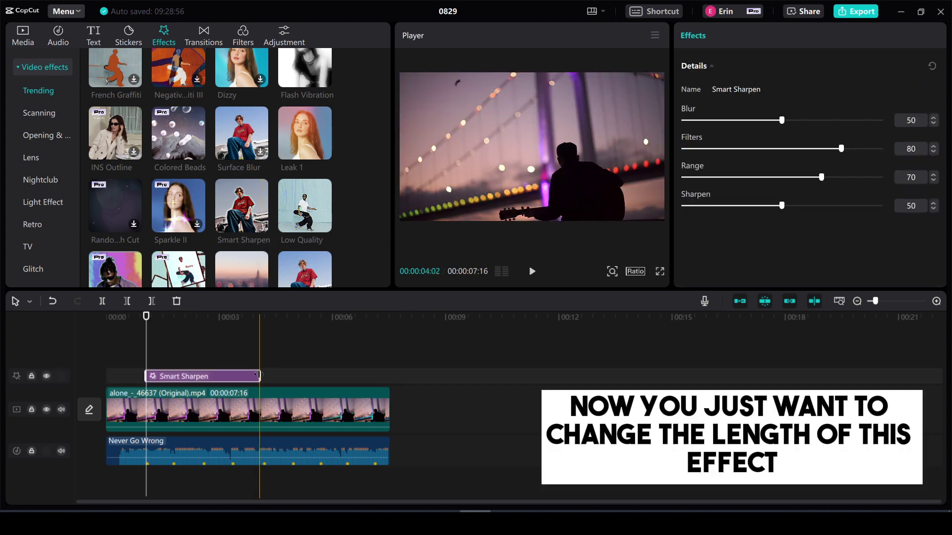
drag(229, 376, 157, 377)
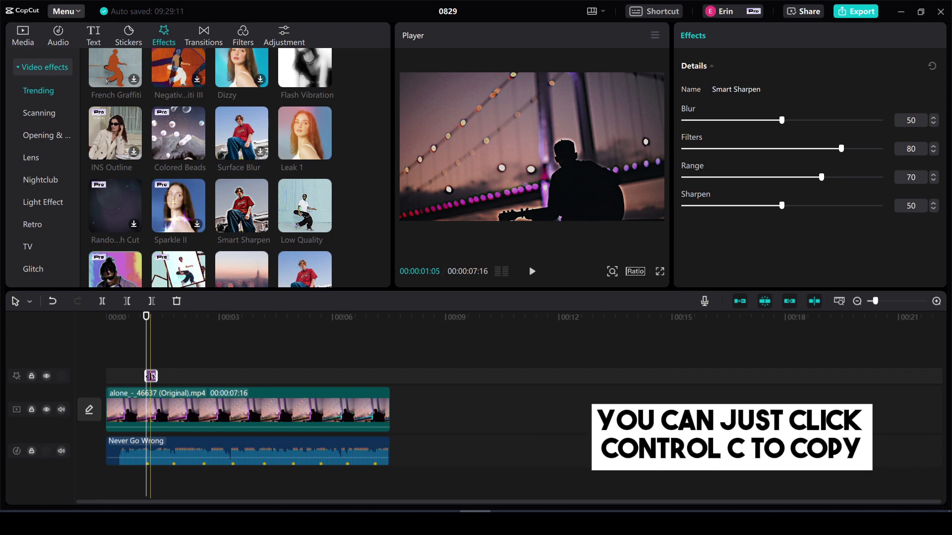
Copy the Smart Sharpen flash and paste it at the next two beat markers
right_click(152, 377)
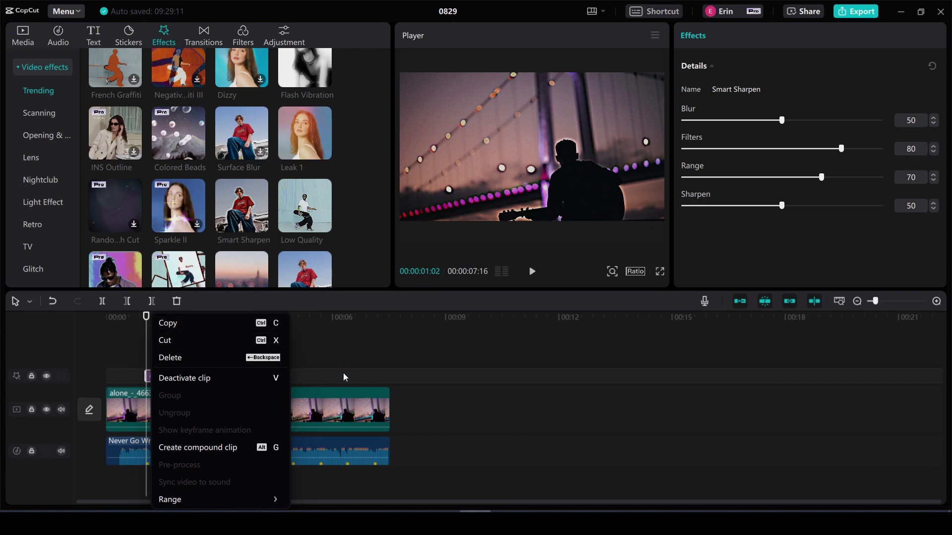
key(ctrl+c)
click(163, 380)
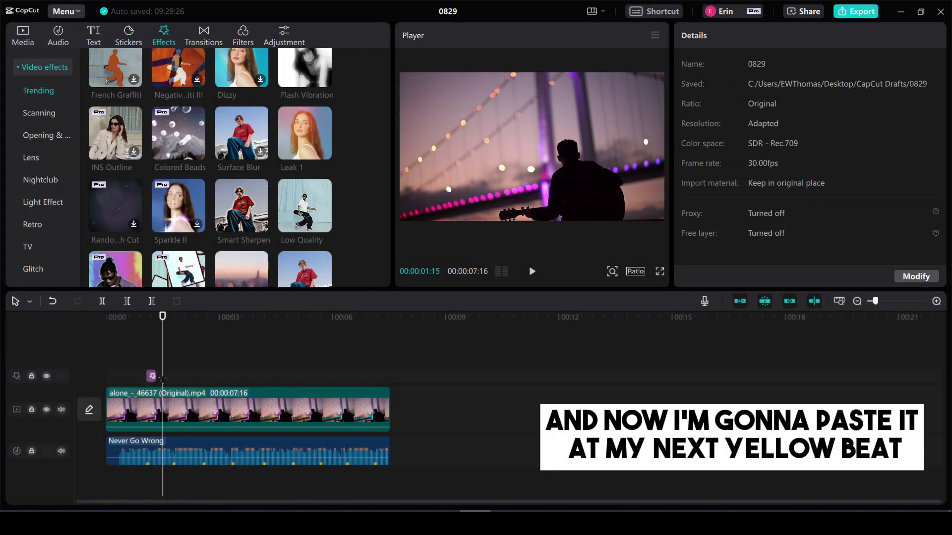
click(173, 318)
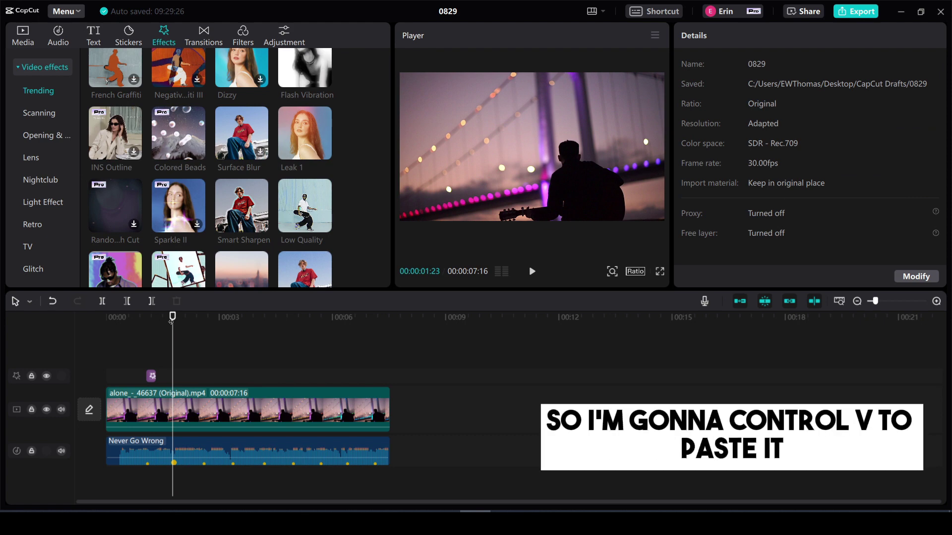
key(ctrl+v)
click(203, 320)
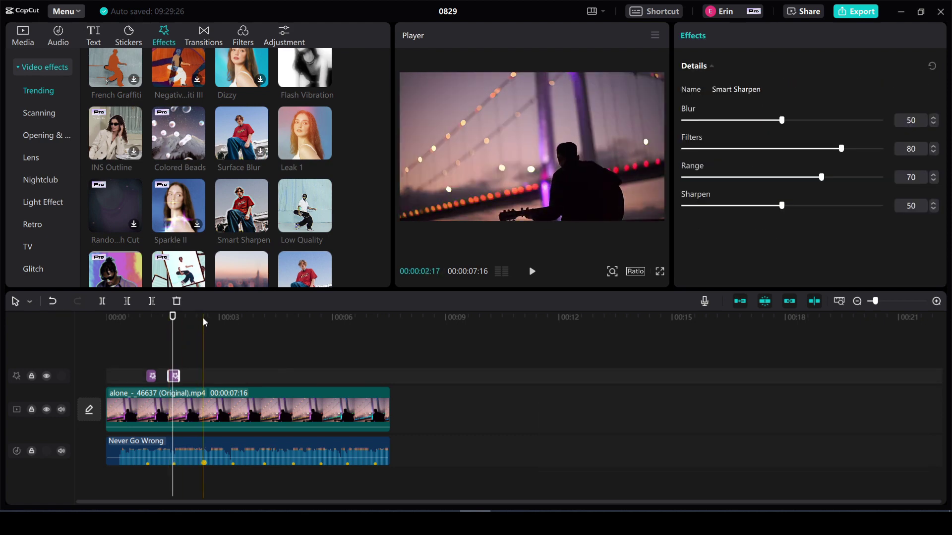
key(ctrl+v)
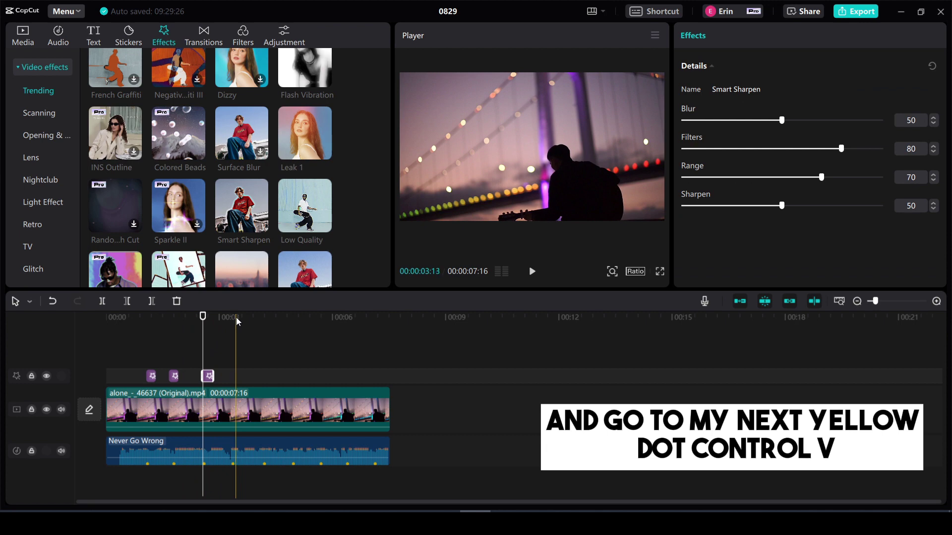
Paste further Smart Sharpen copies at each remaining beat marker along the song
click(233, 319)
key(ctrl+v)
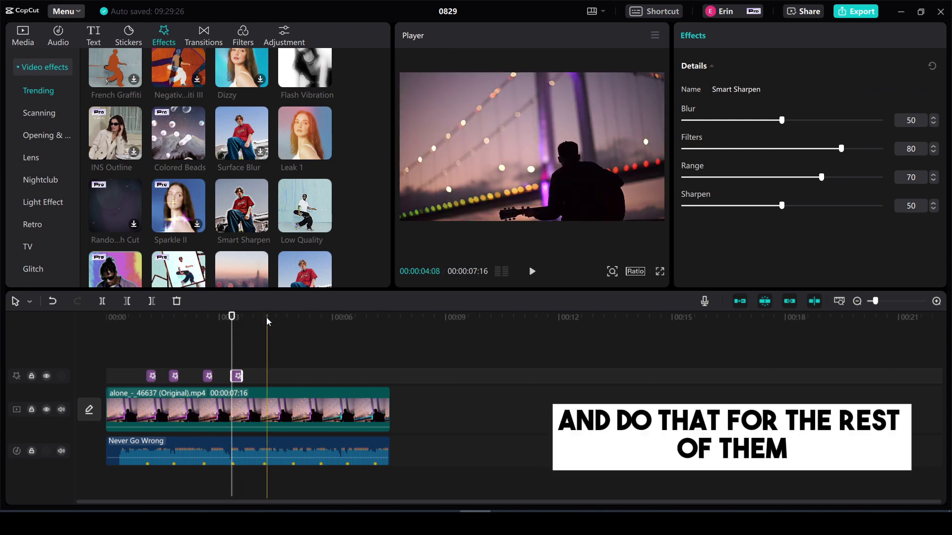
click(263, 317)
key(ctrl+v)
click(292, 318)
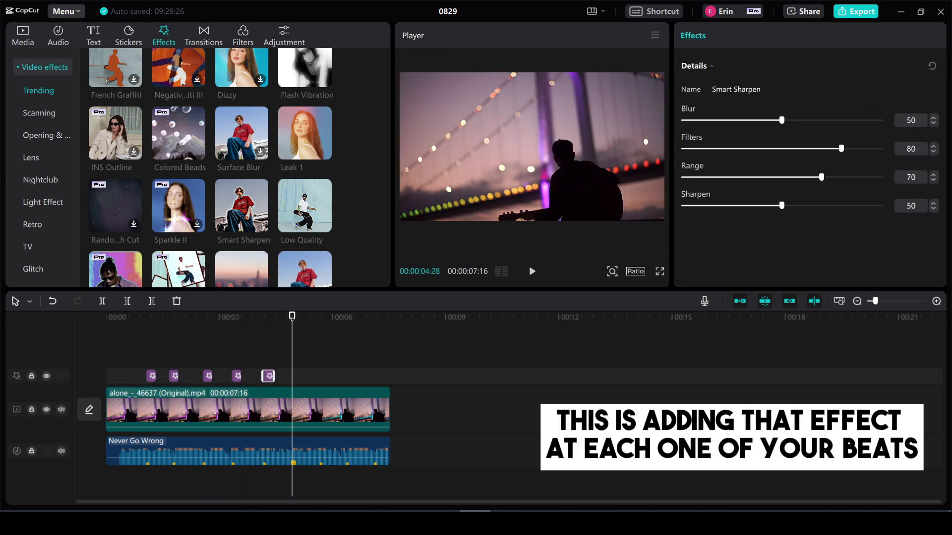
key(ctrl+v)
click(323, 319)
key(ctrl+v)
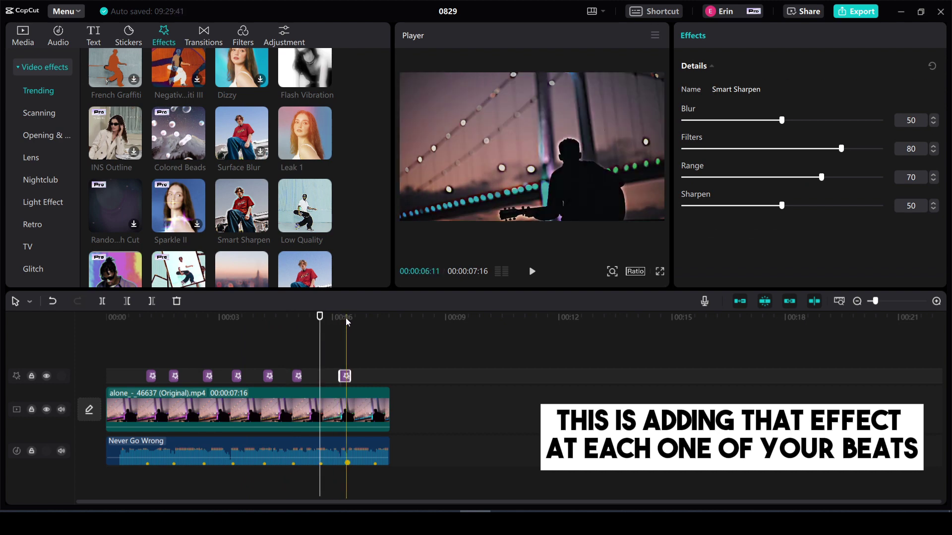
key(ctrl+v)
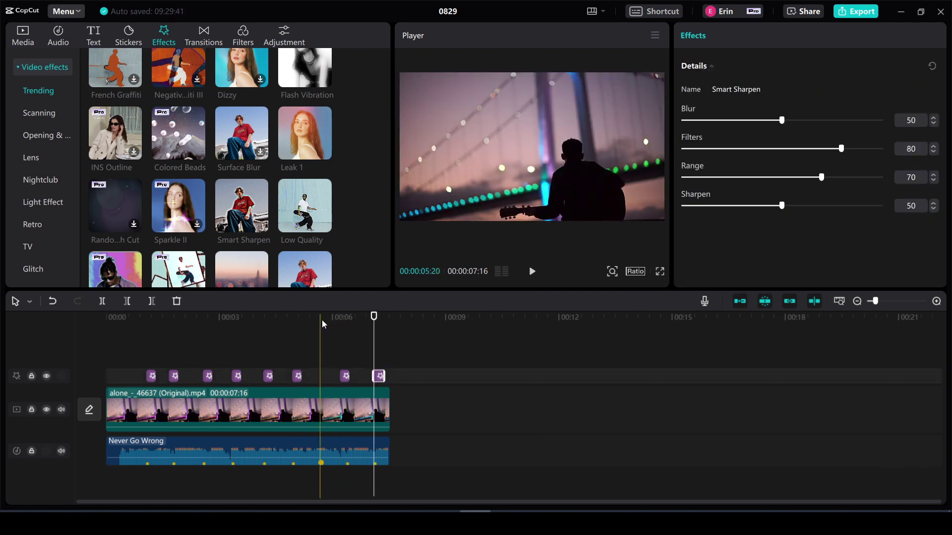
key(ctrl+v)
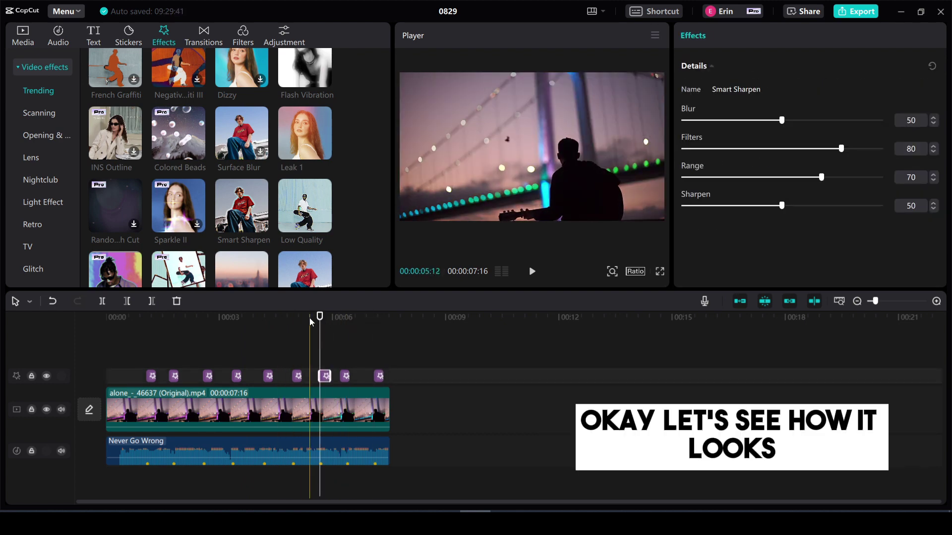
click(231, 320)
drag(174, 320, 121, 320)
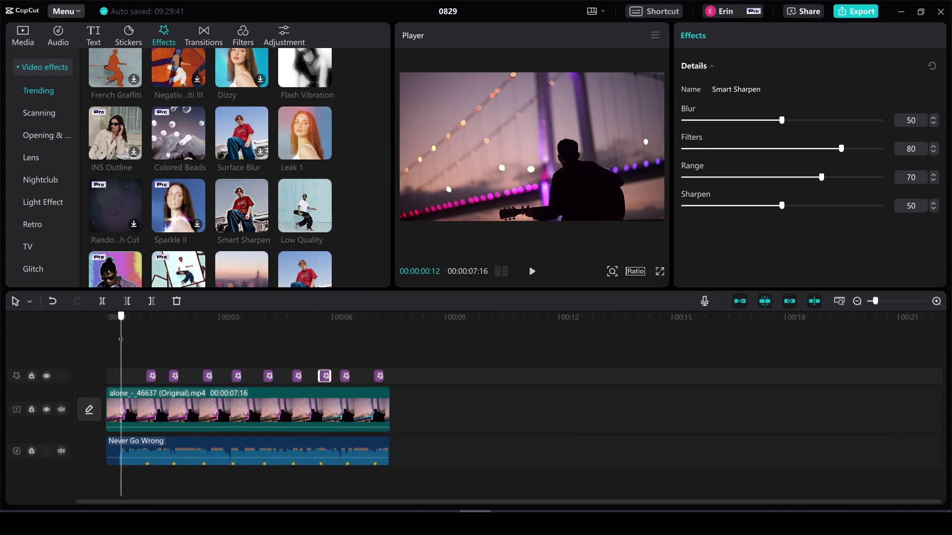
click(531, 272)
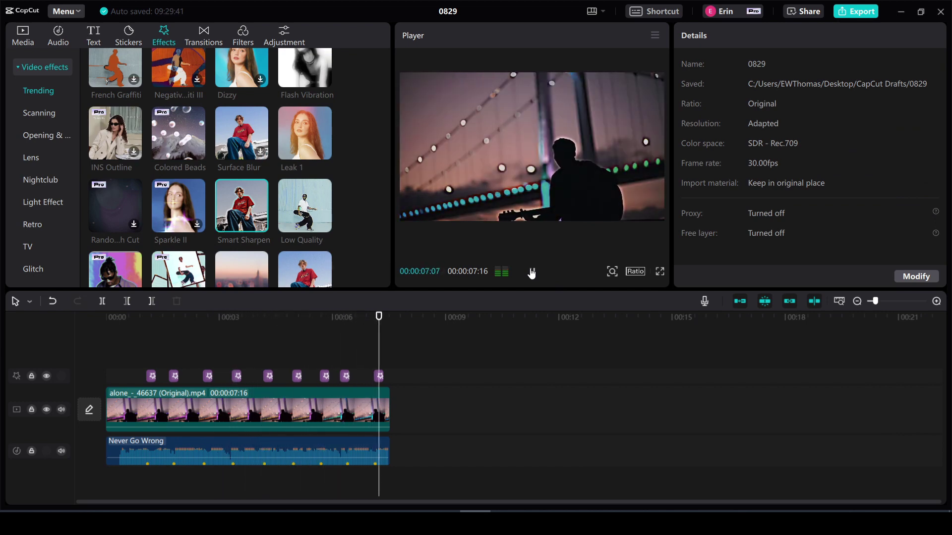
click(531, 273)
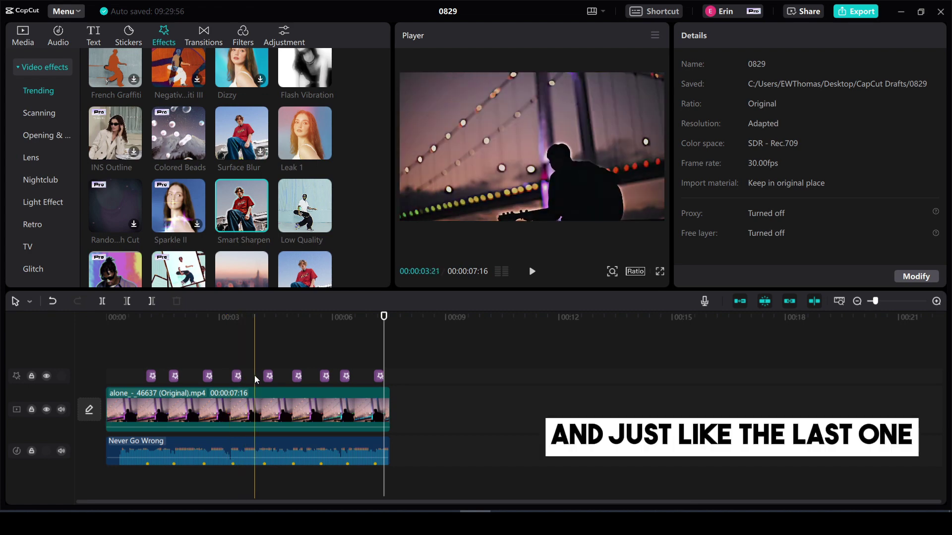
Delete the Smart Sharpen flash near 00:03 and add a shortened Leak 1 effect at that beat
click(237, 376)
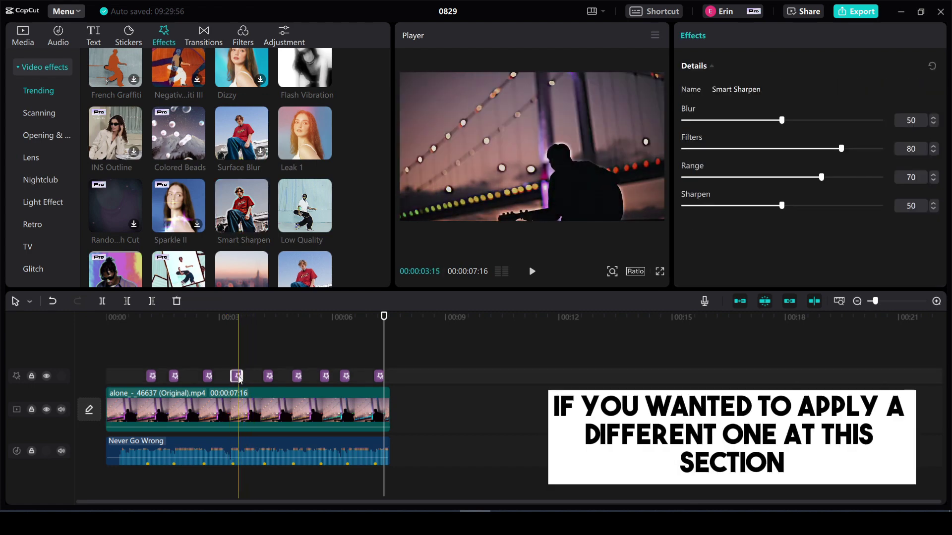
key(Delete)
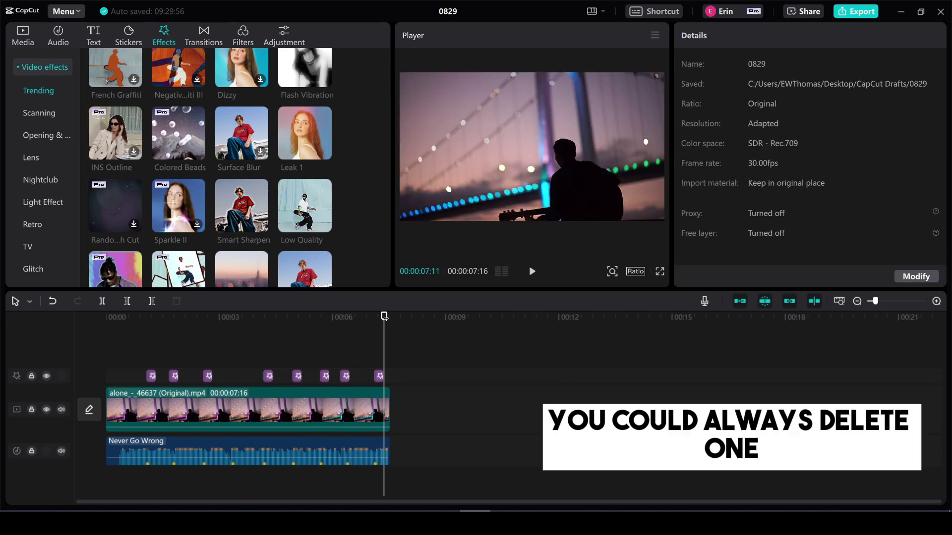
drag(384, 318, 231, 324)
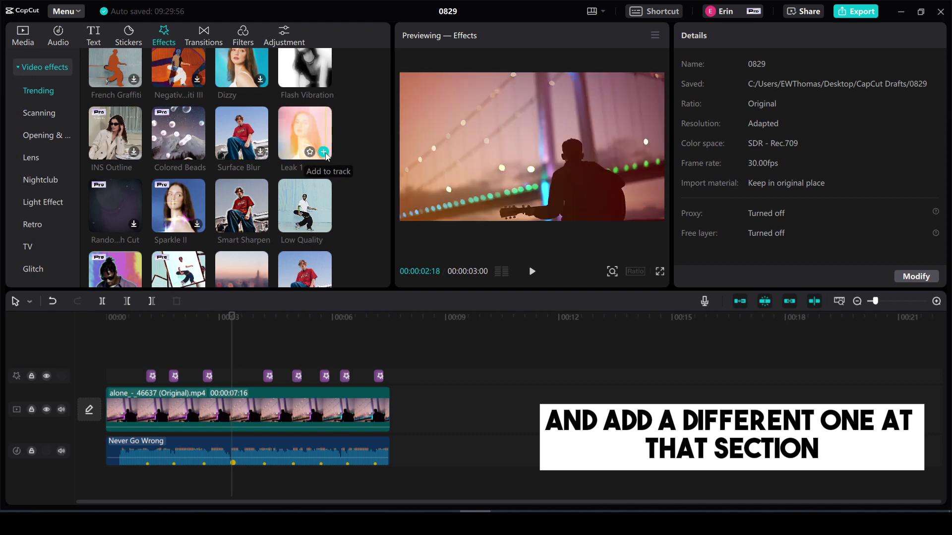
click(323, 153)
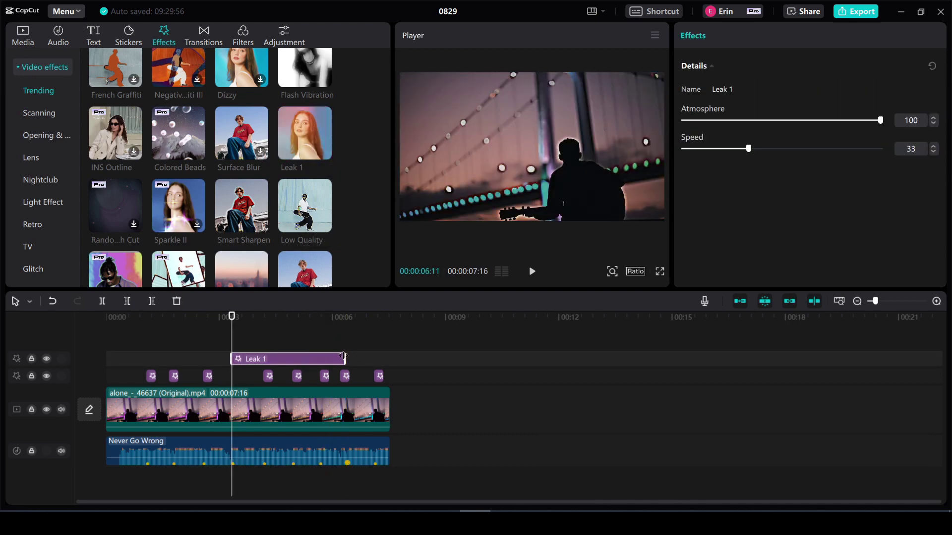
drag(251, 356, 238, 380)
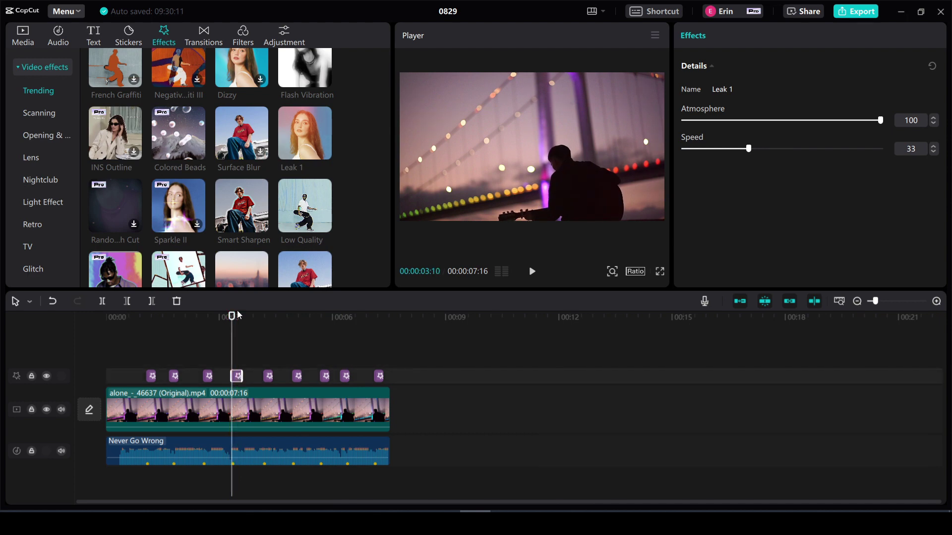
drag(231, 315, 172, 324)
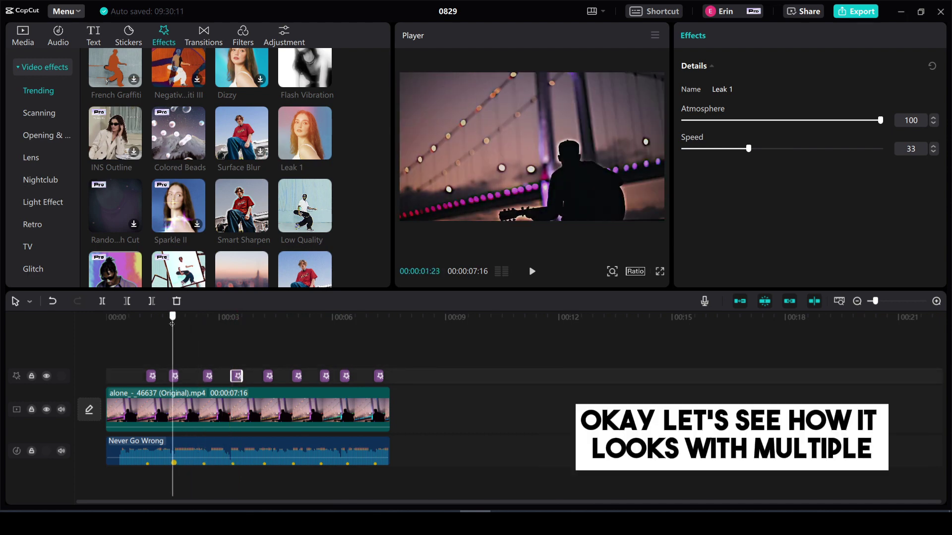
click(532, 272)
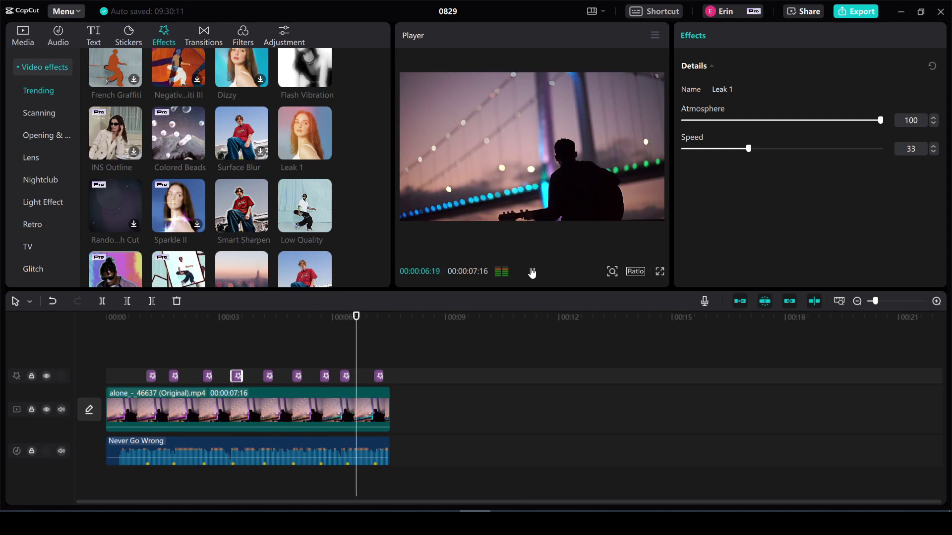
click(532, 272)
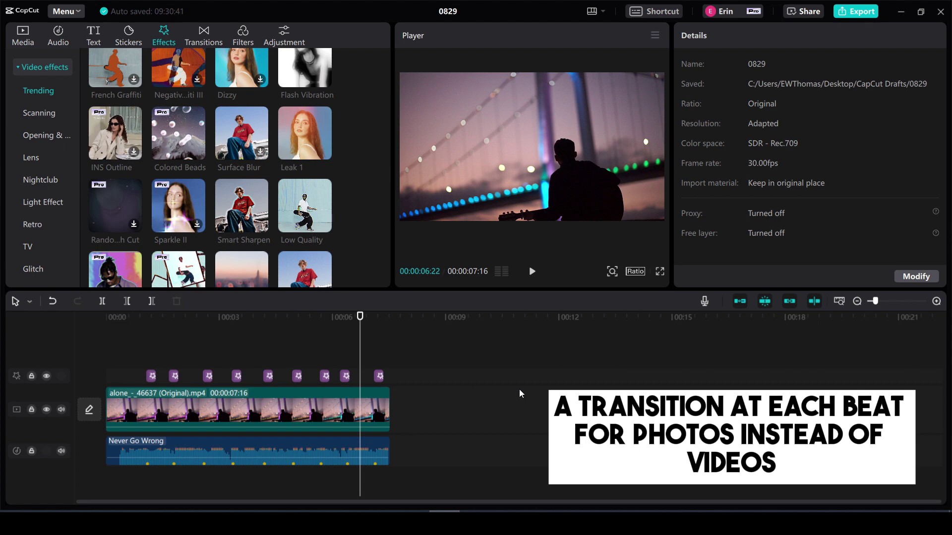
Select and delete the video clip and all beat effects, then return the playhead to 00:00
click(377, 411)
key(ctrl+a)
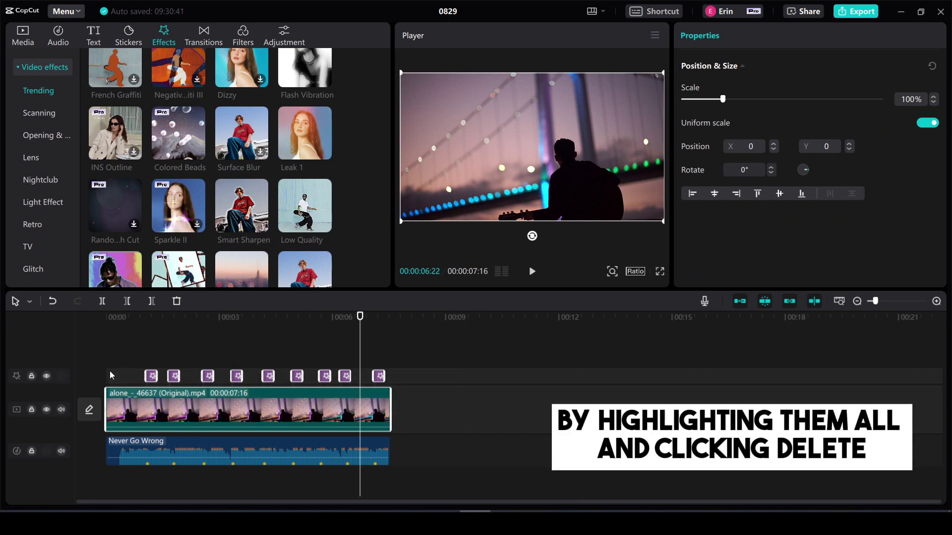
key(Delete)
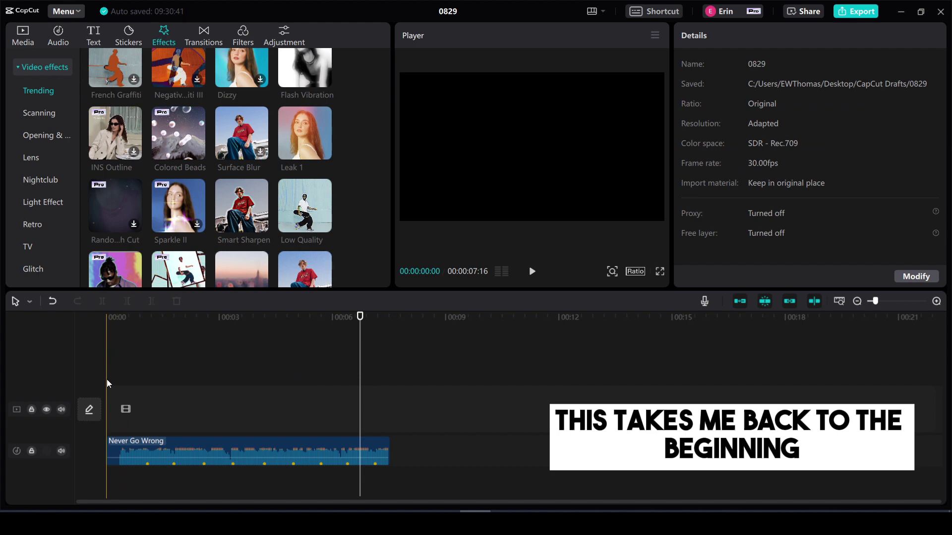
drag(362, 320, 94, 317)
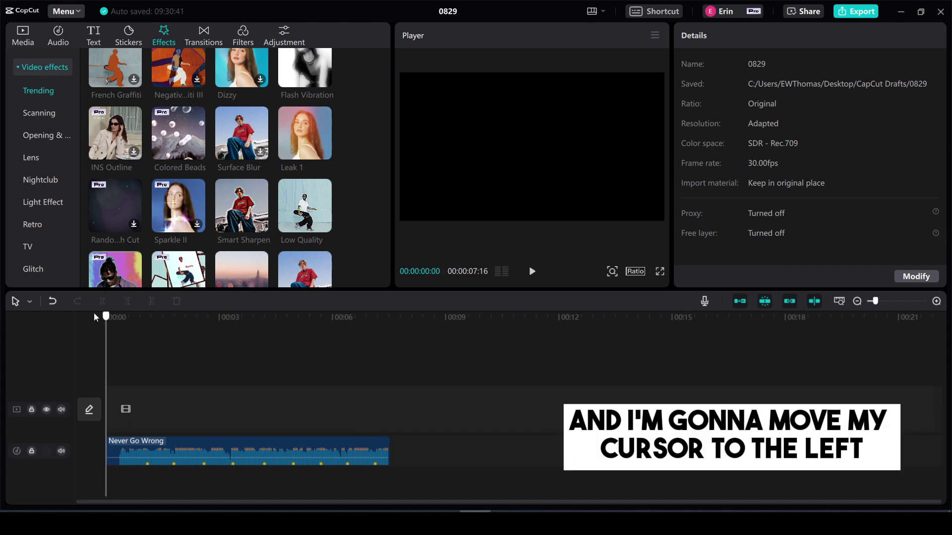
Select all eight beach photos in the Media panel and add them to the video track
click(22, 36)
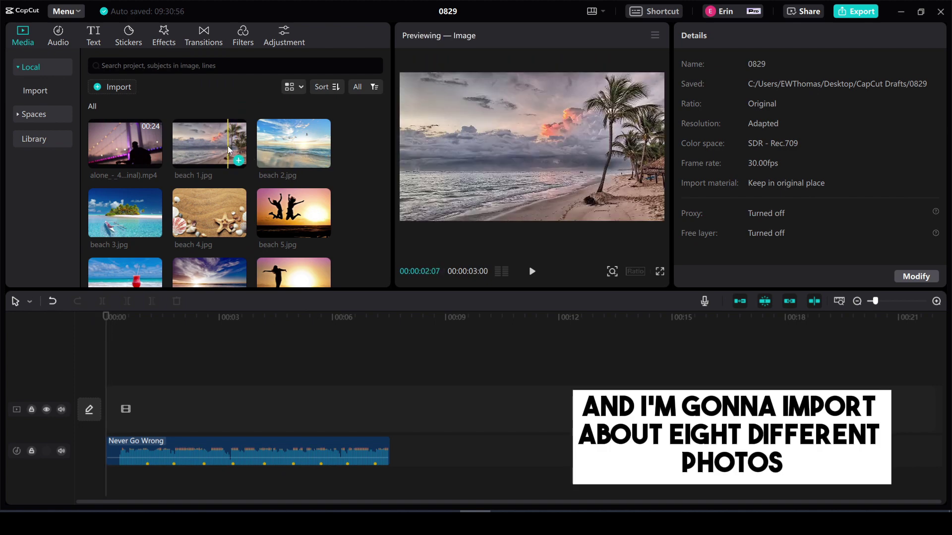
click(229, 149)
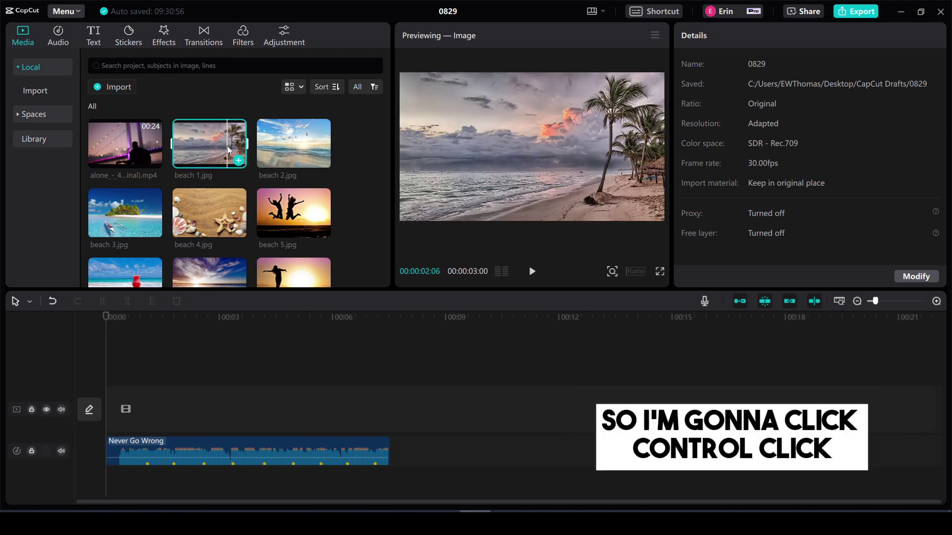
ctrl+click(295, 146)
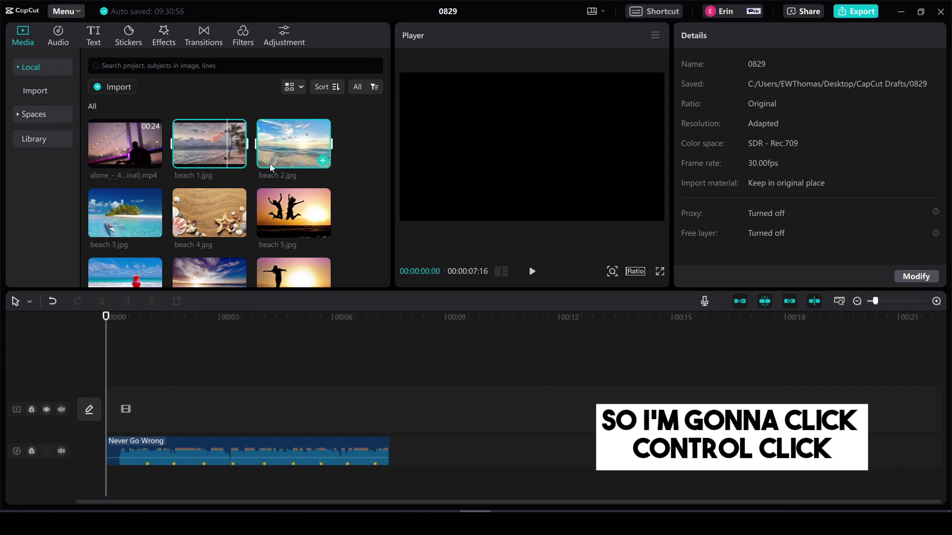
ctrl+click(139, 212)
ctrl+click(210, 213)
ctrl+click(293, 213)
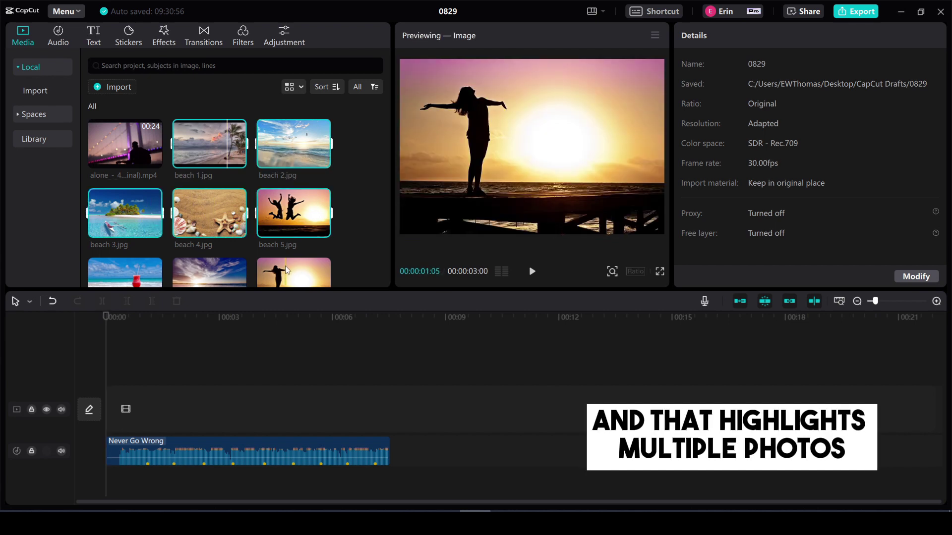
ctrl+click(294, 273)
ctrl+click(124, 273)
ctrl+click(210, 270)
scroll(217, 258, down, 2)
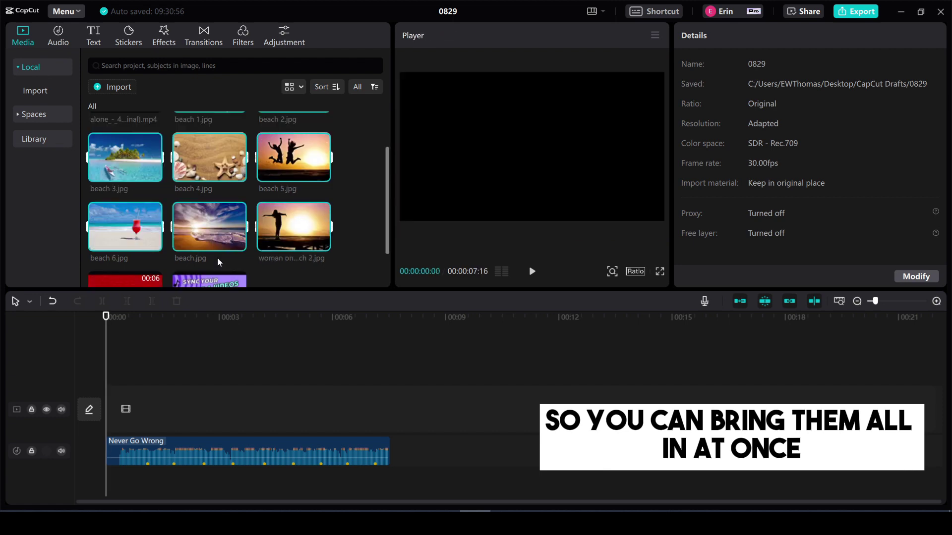
click(323, 244)
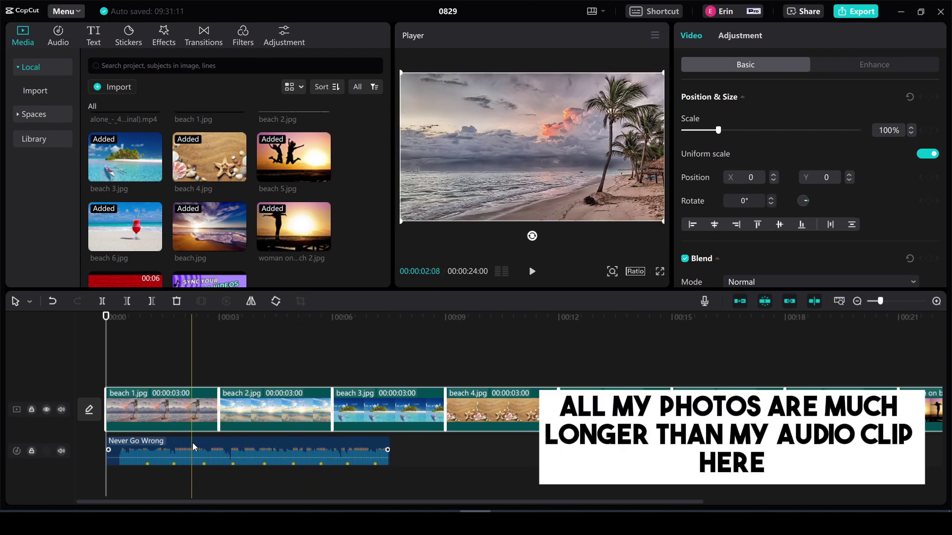
Split beach 1.jpg at the first beat marker and delete its leftover right piece
click(147, 317)
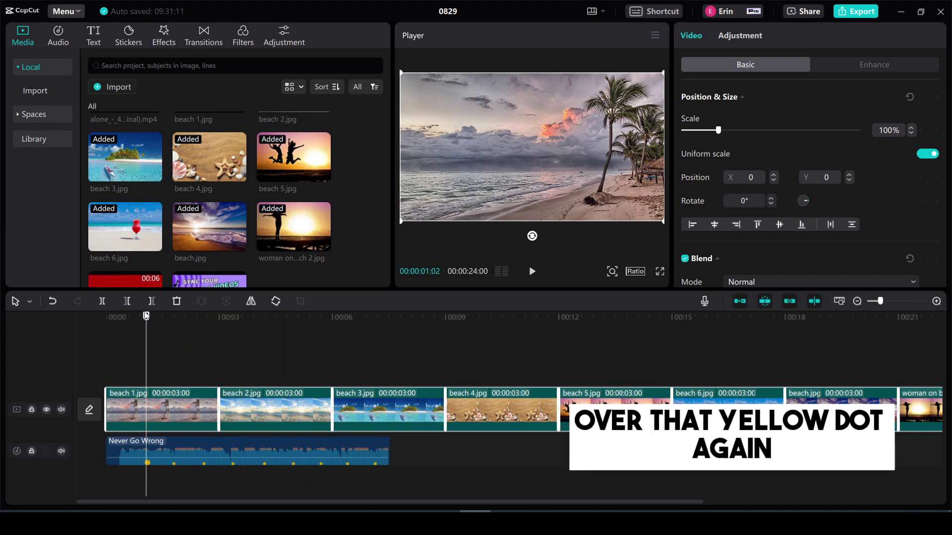
click(102, 300)
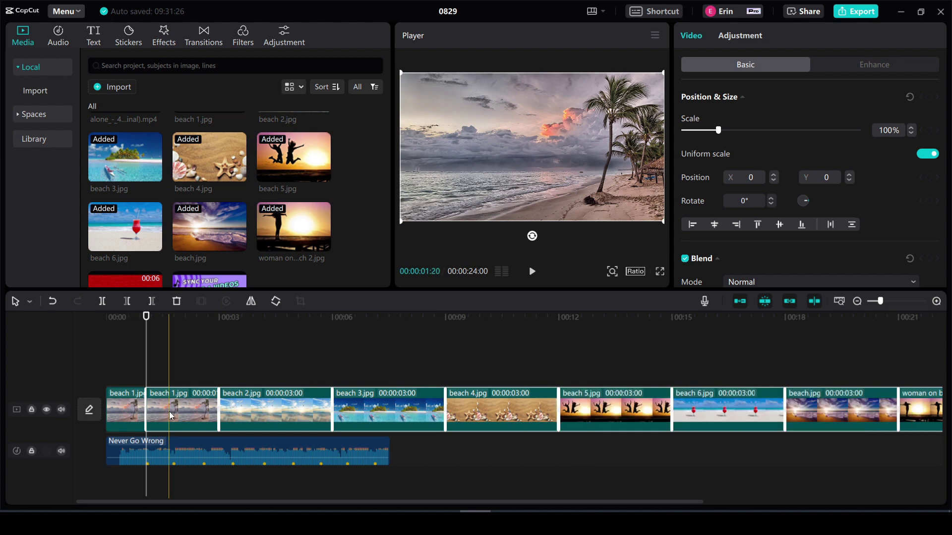
key(Delete)
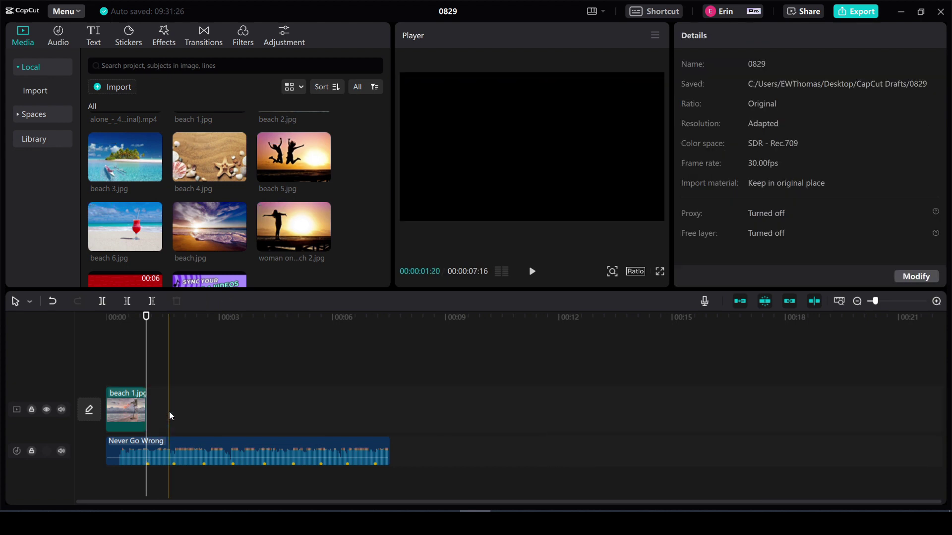
key(ctrl+z)
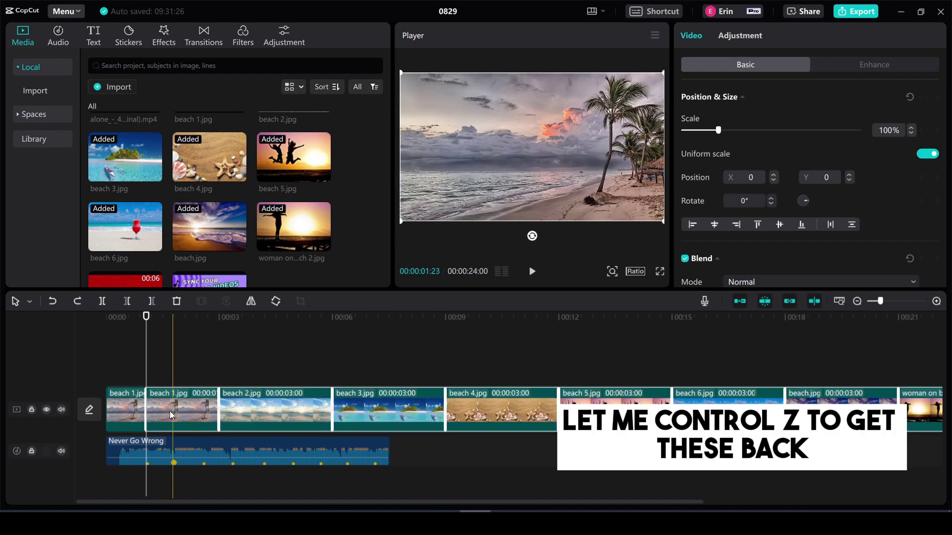
click(250, 367)
click(177, 405)
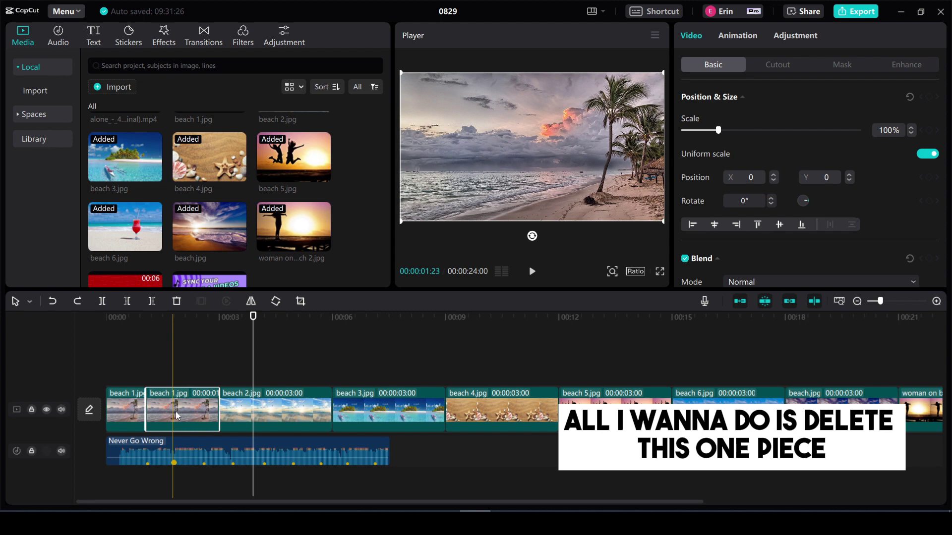
key(Delete)
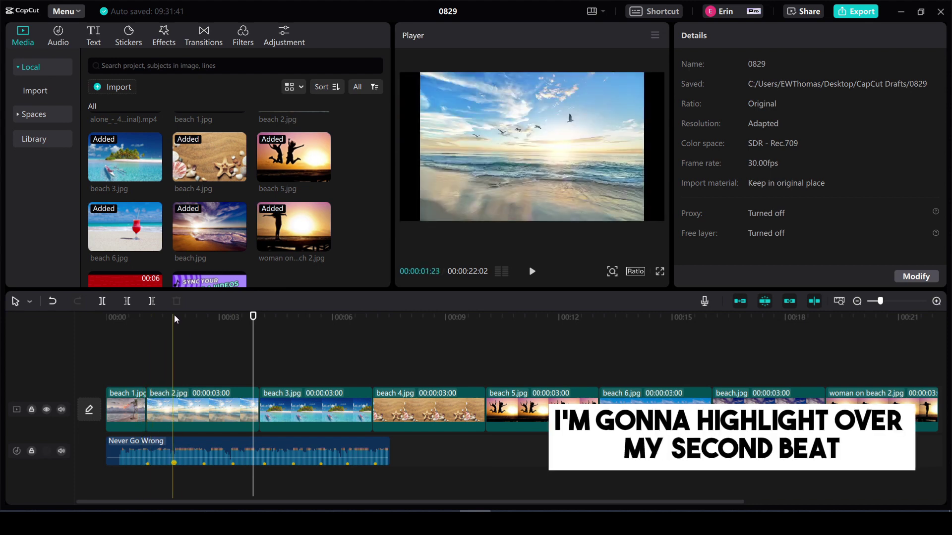
Cut beach 2.jpg, beach 3.jpg and beach 4.jpg to end on the second, third and fourth beats
click(173, 316)
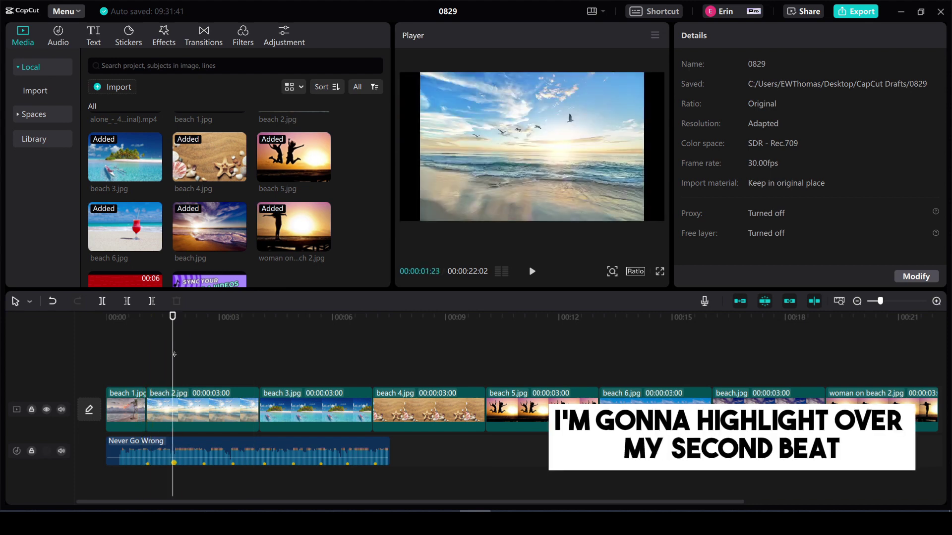
click(178, 402)
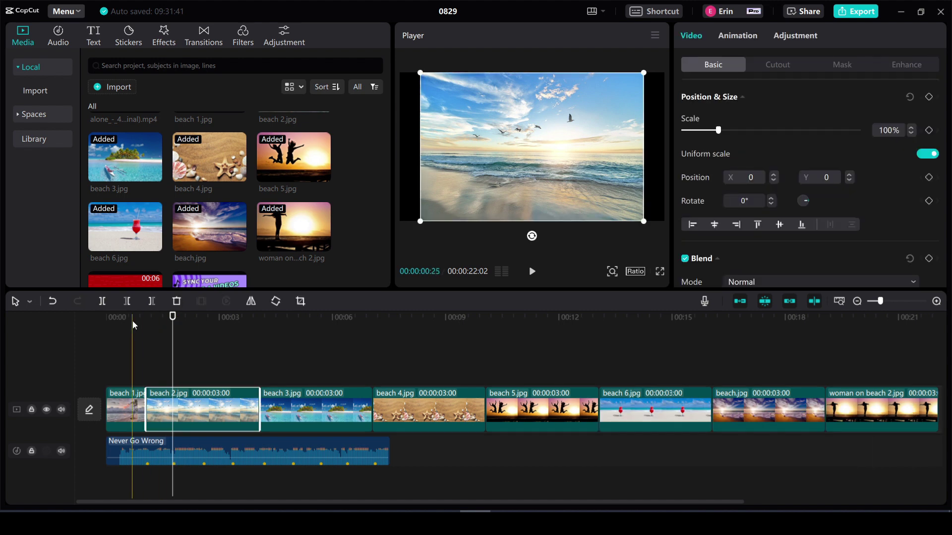
click(103, 299)
key(Delete)
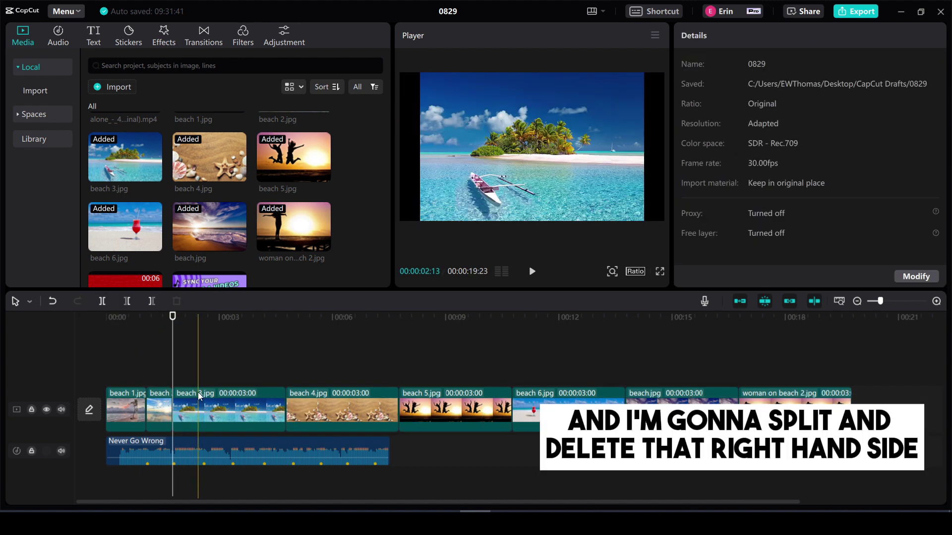
click(203, 317)
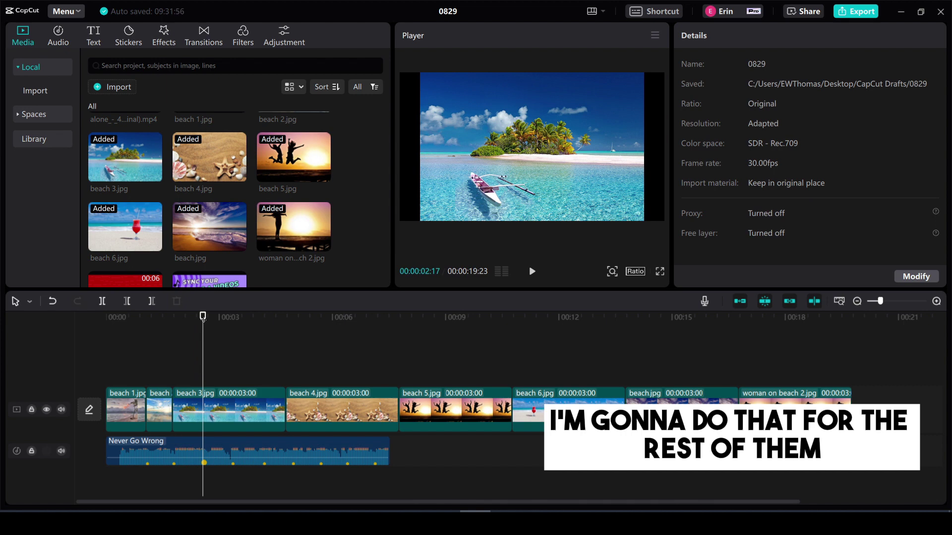
click(204, 409)
click(107, 302)
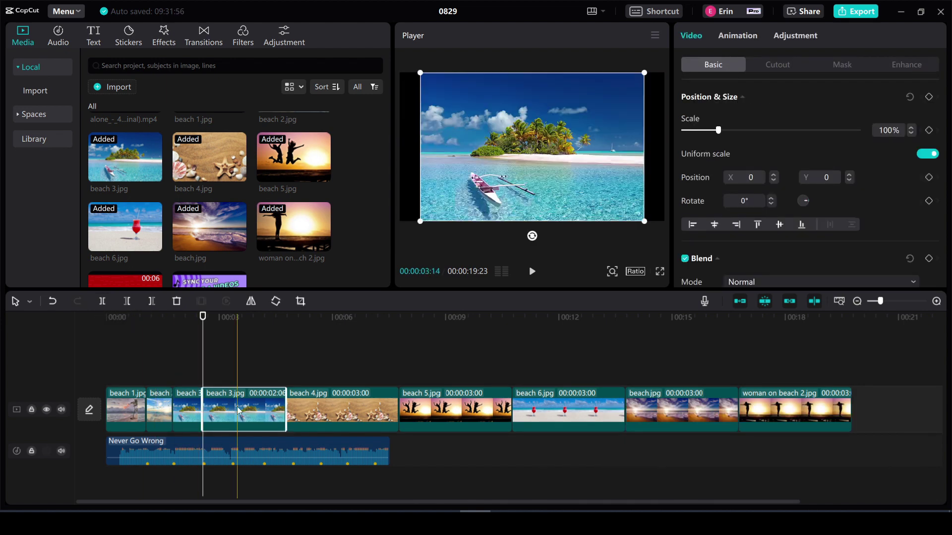
key(Delete)
click(233, 316)
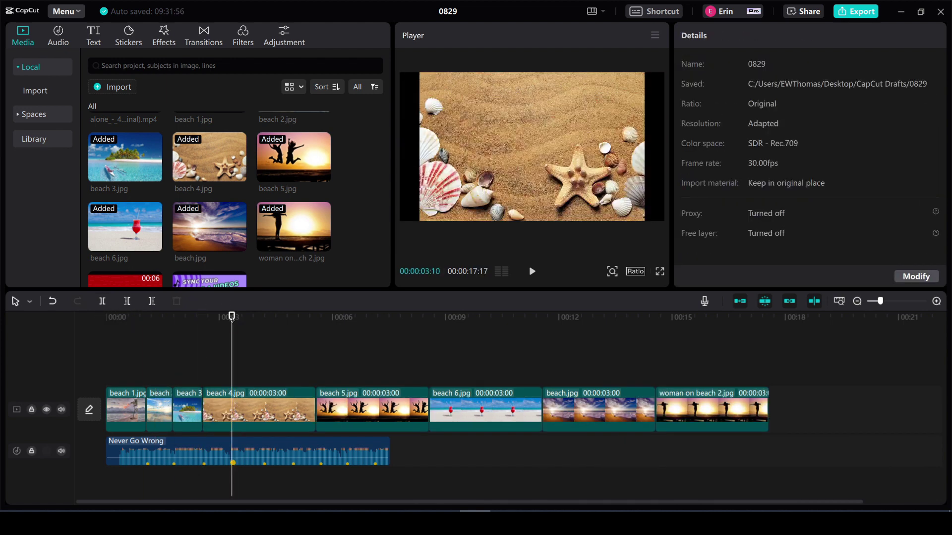
click(238, 407)
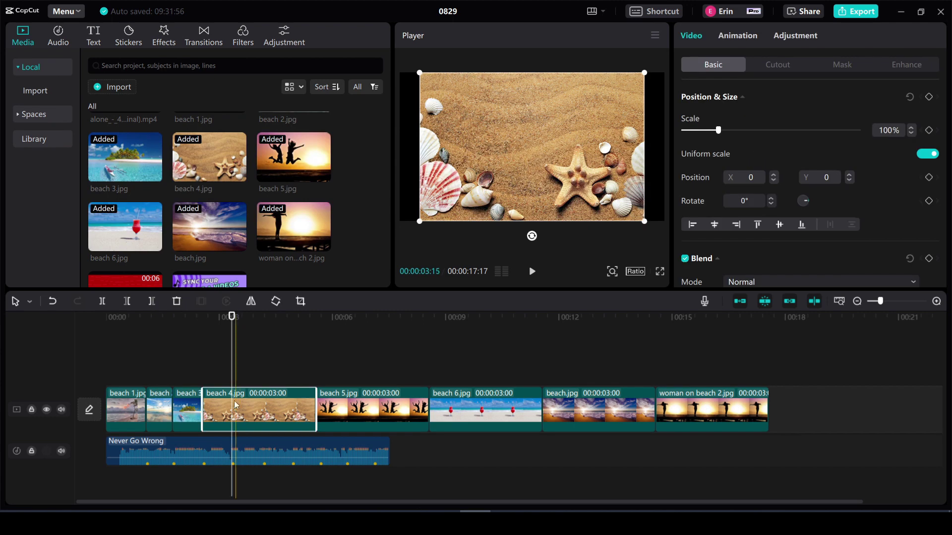
click(106, 302)
key(Delete)
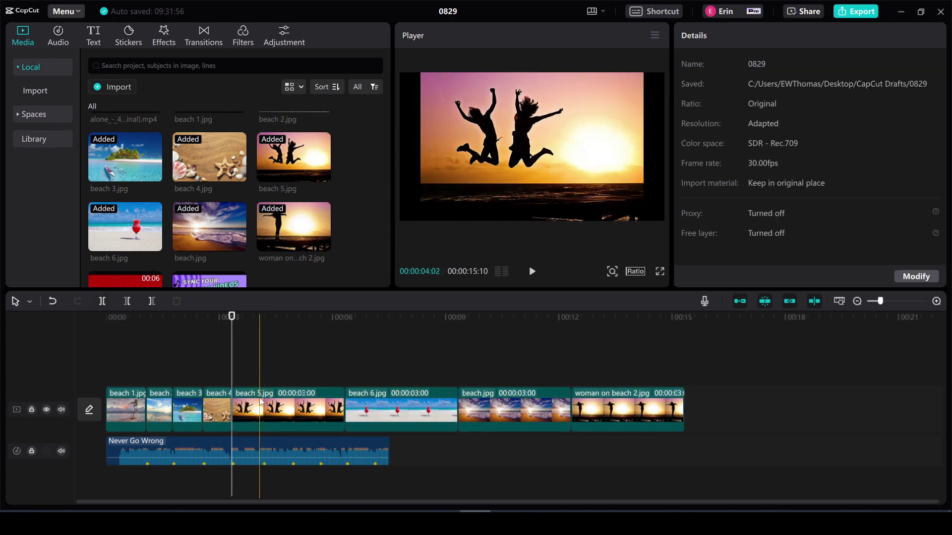
Cut beach 5.jpg, beach 6.jpg and beach.jpg to end on the following beat markers
click(261, 401)
click(263, 317)
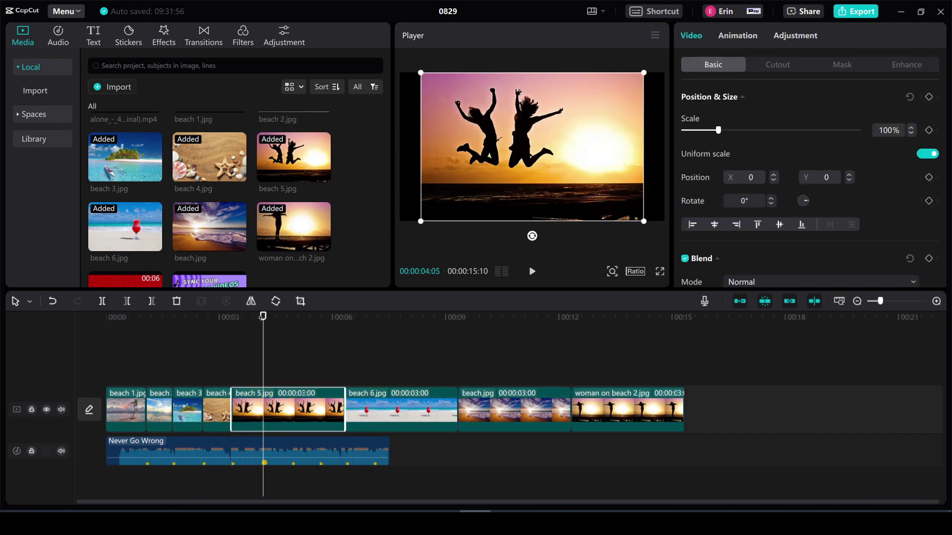
click(102, 302)
key(Delete)
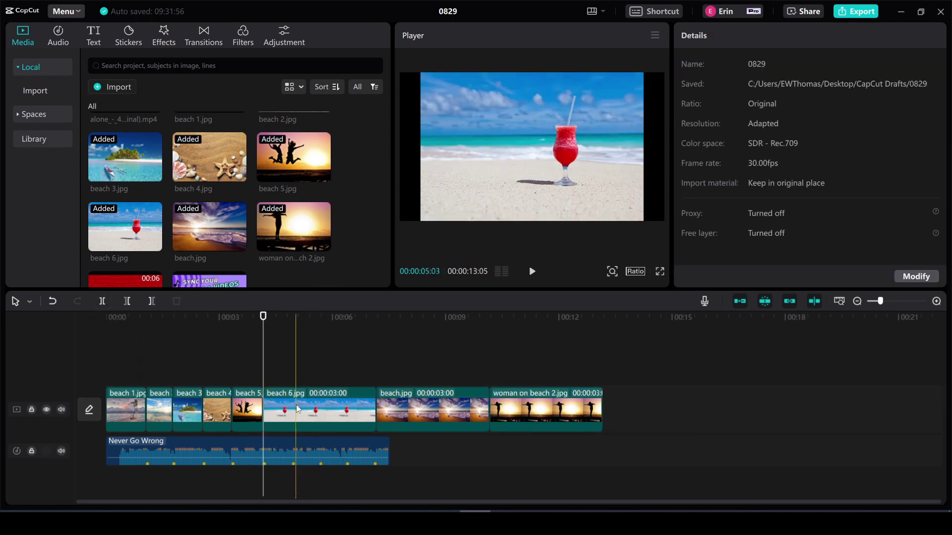
click(298, 409)
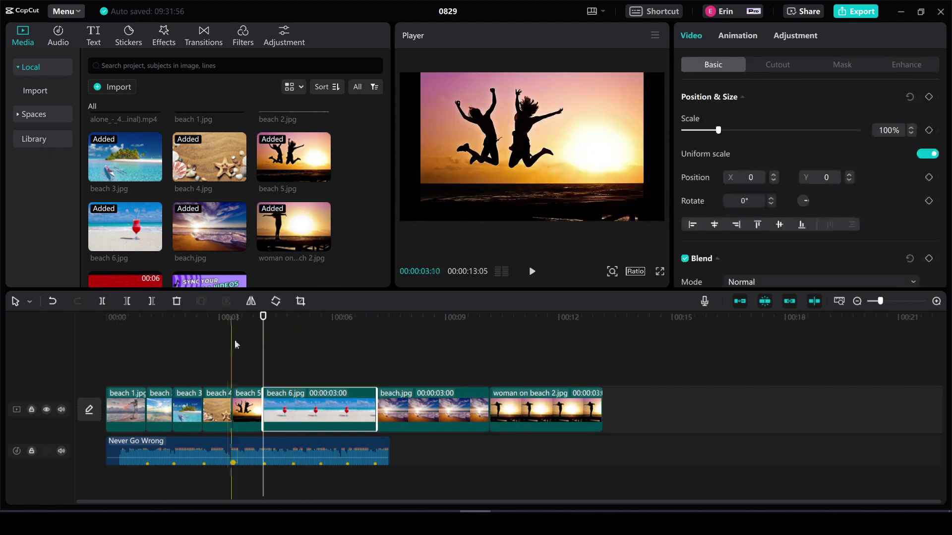
click(293, 316)
click(102, 302)
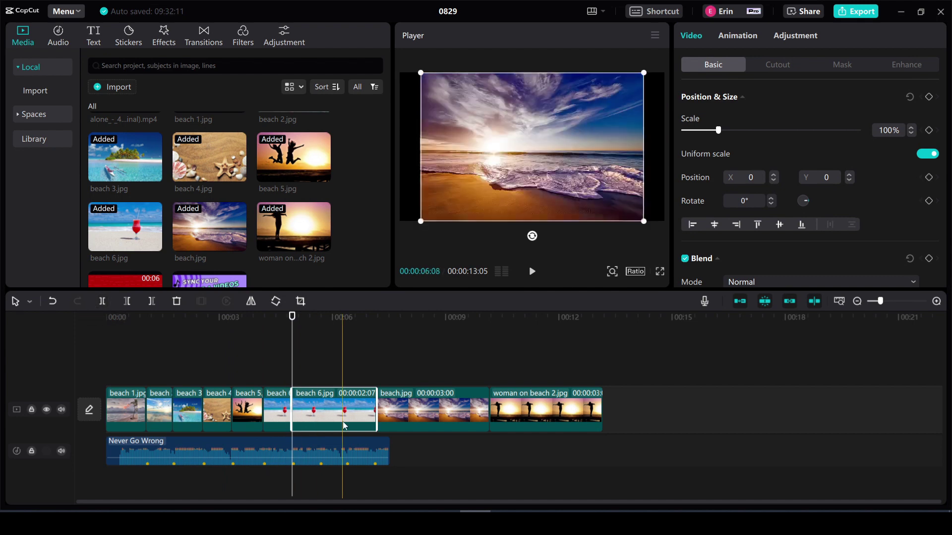
key(Delete)
click(319, 317)
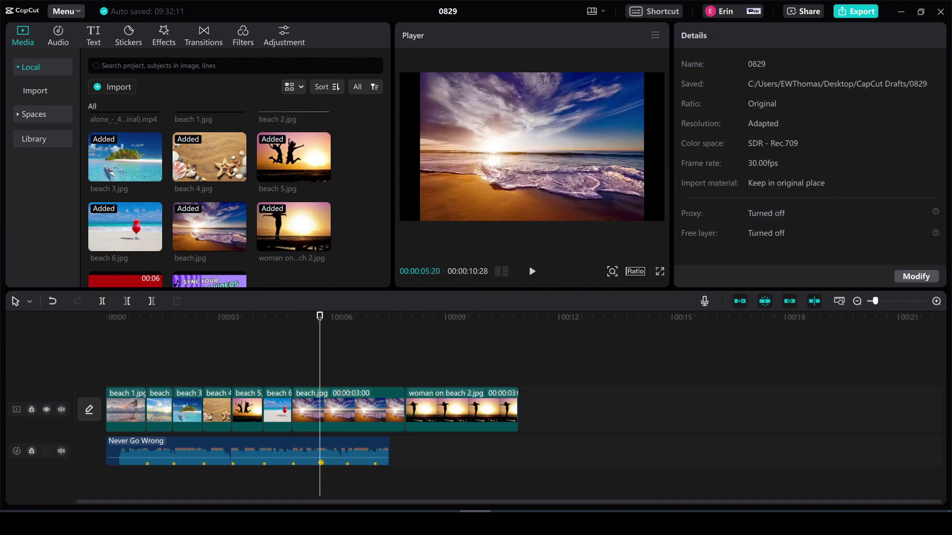
click(352, 409)
click(102, 301)
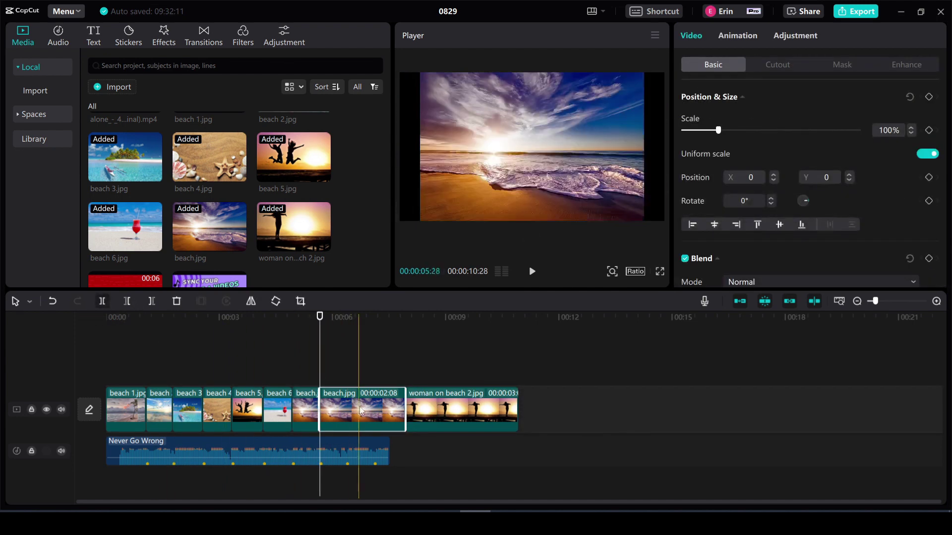
click(359, 407)
key(Delete)
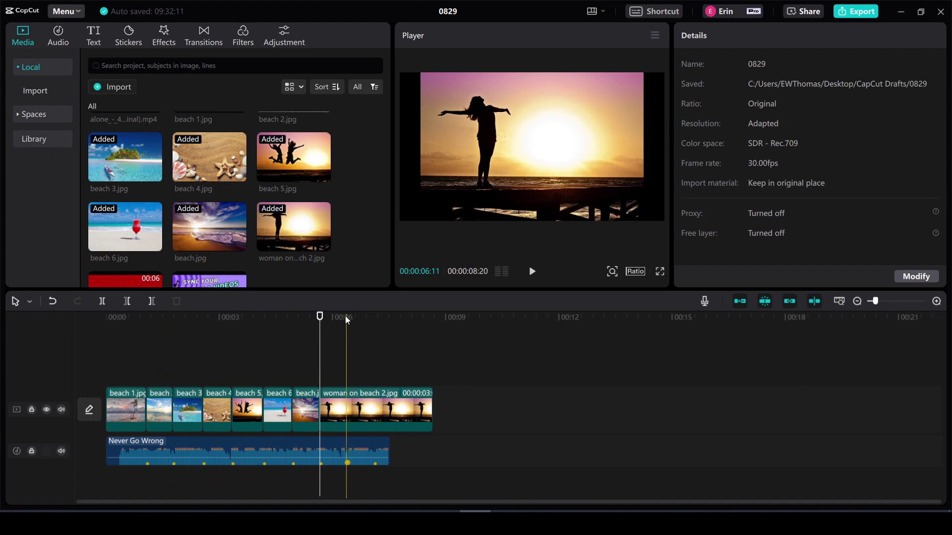
End the woman on beach 2.jpg clip on the last beat and trim the song to match
click(346, 316)
click(350, 416)
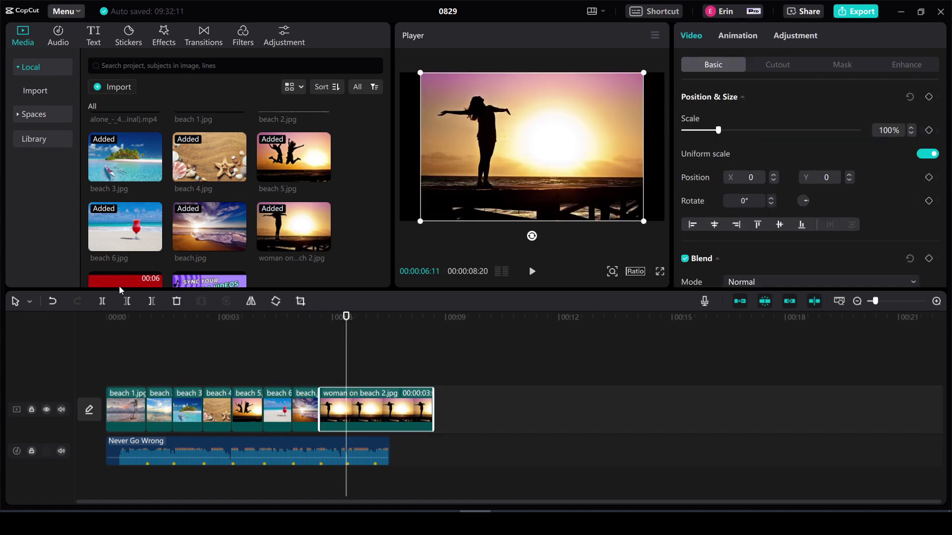
click(102, 302)
click(374, 397)
key(Delete)
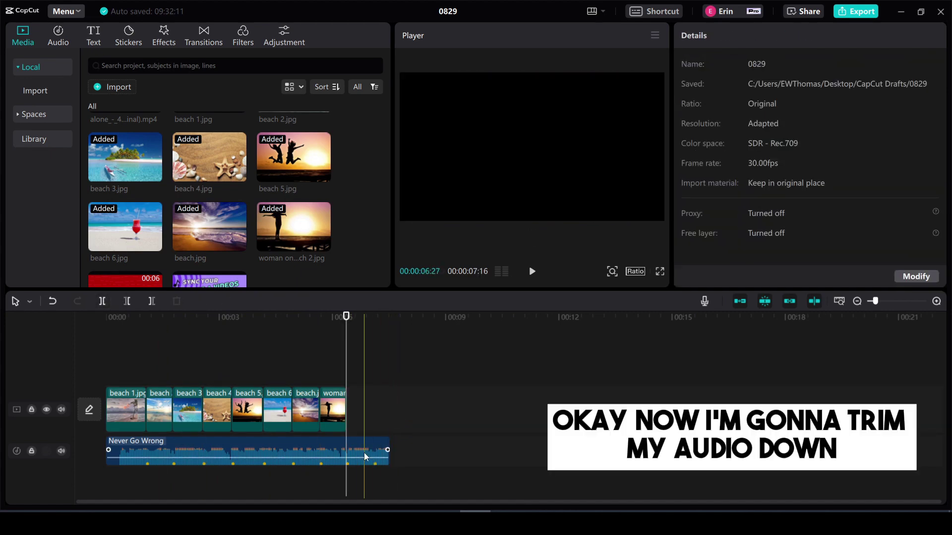
click(375, 450)
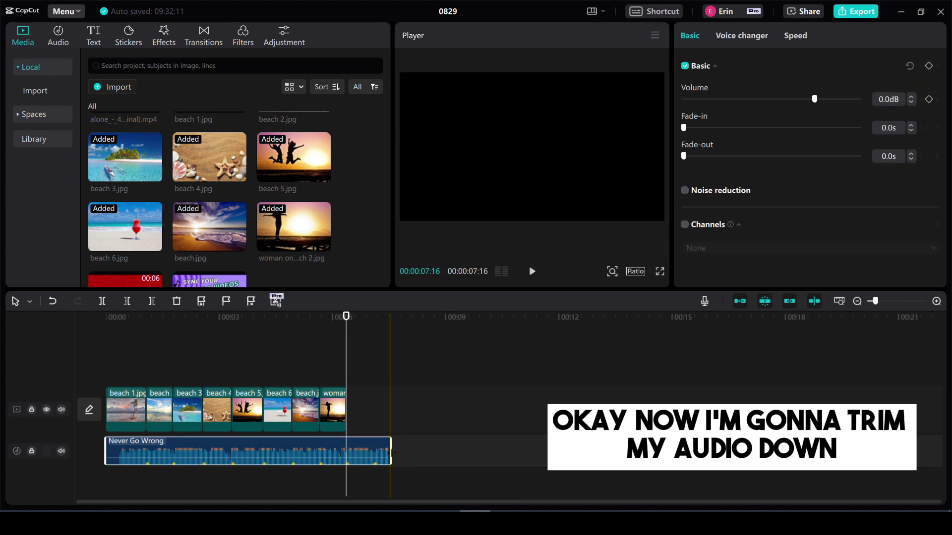
drag(391, 453, 347, 451)
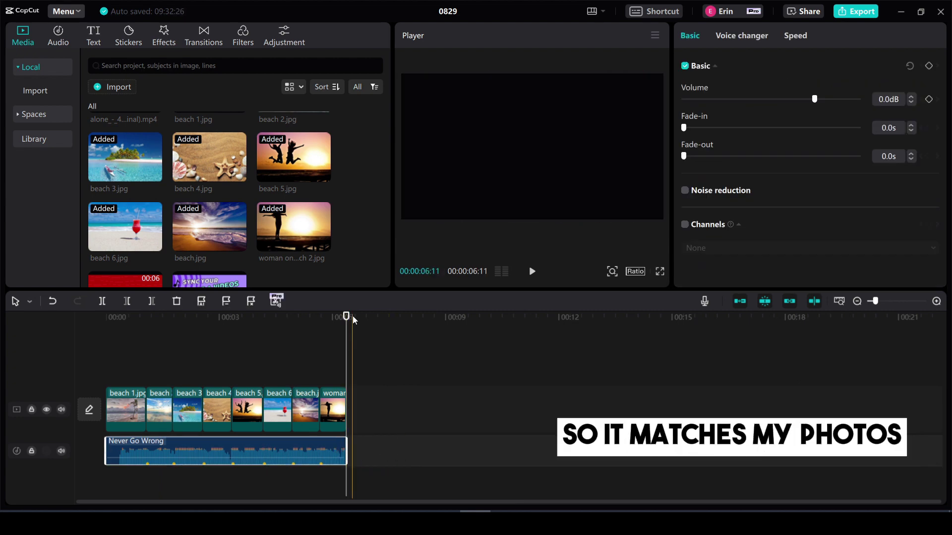
Play the beat-synced slideshow in the Player from 00:00
drag(130, 317, 105, 317)
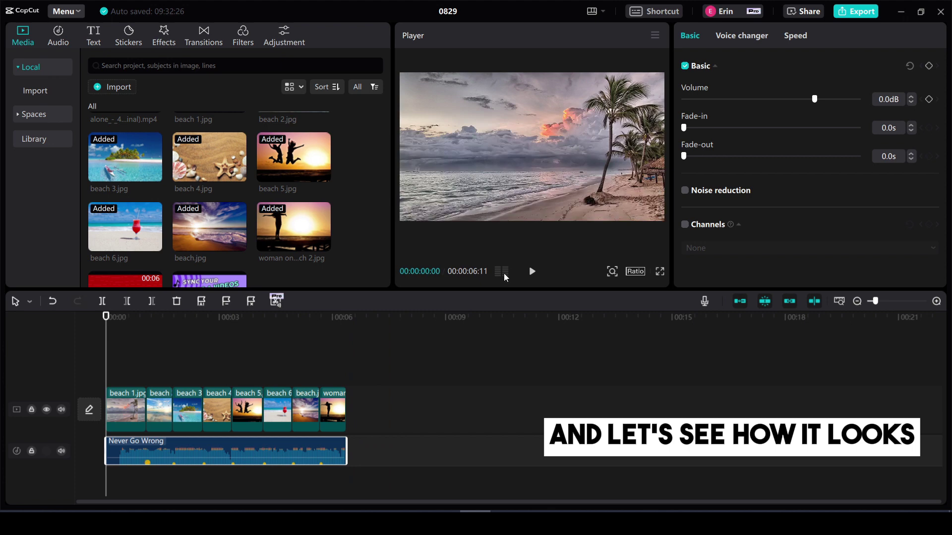
click(532, 272)
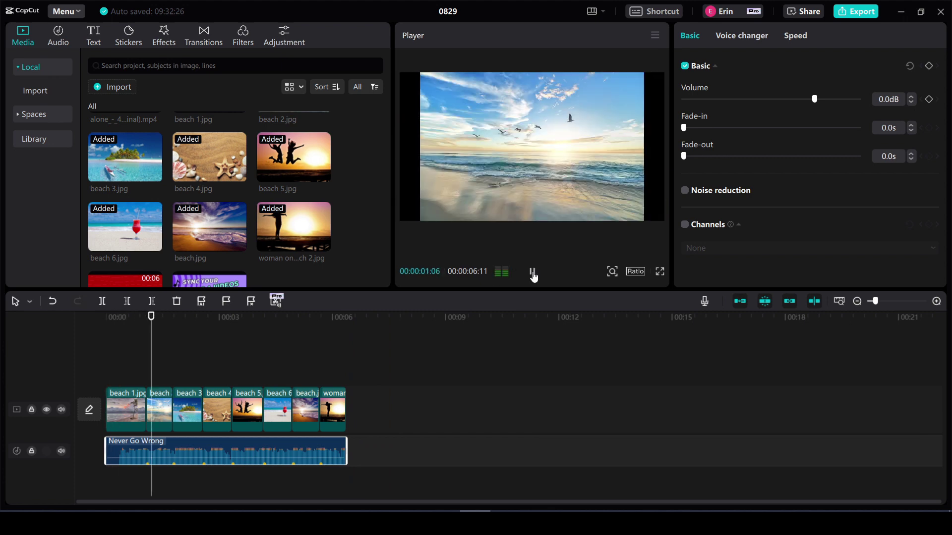